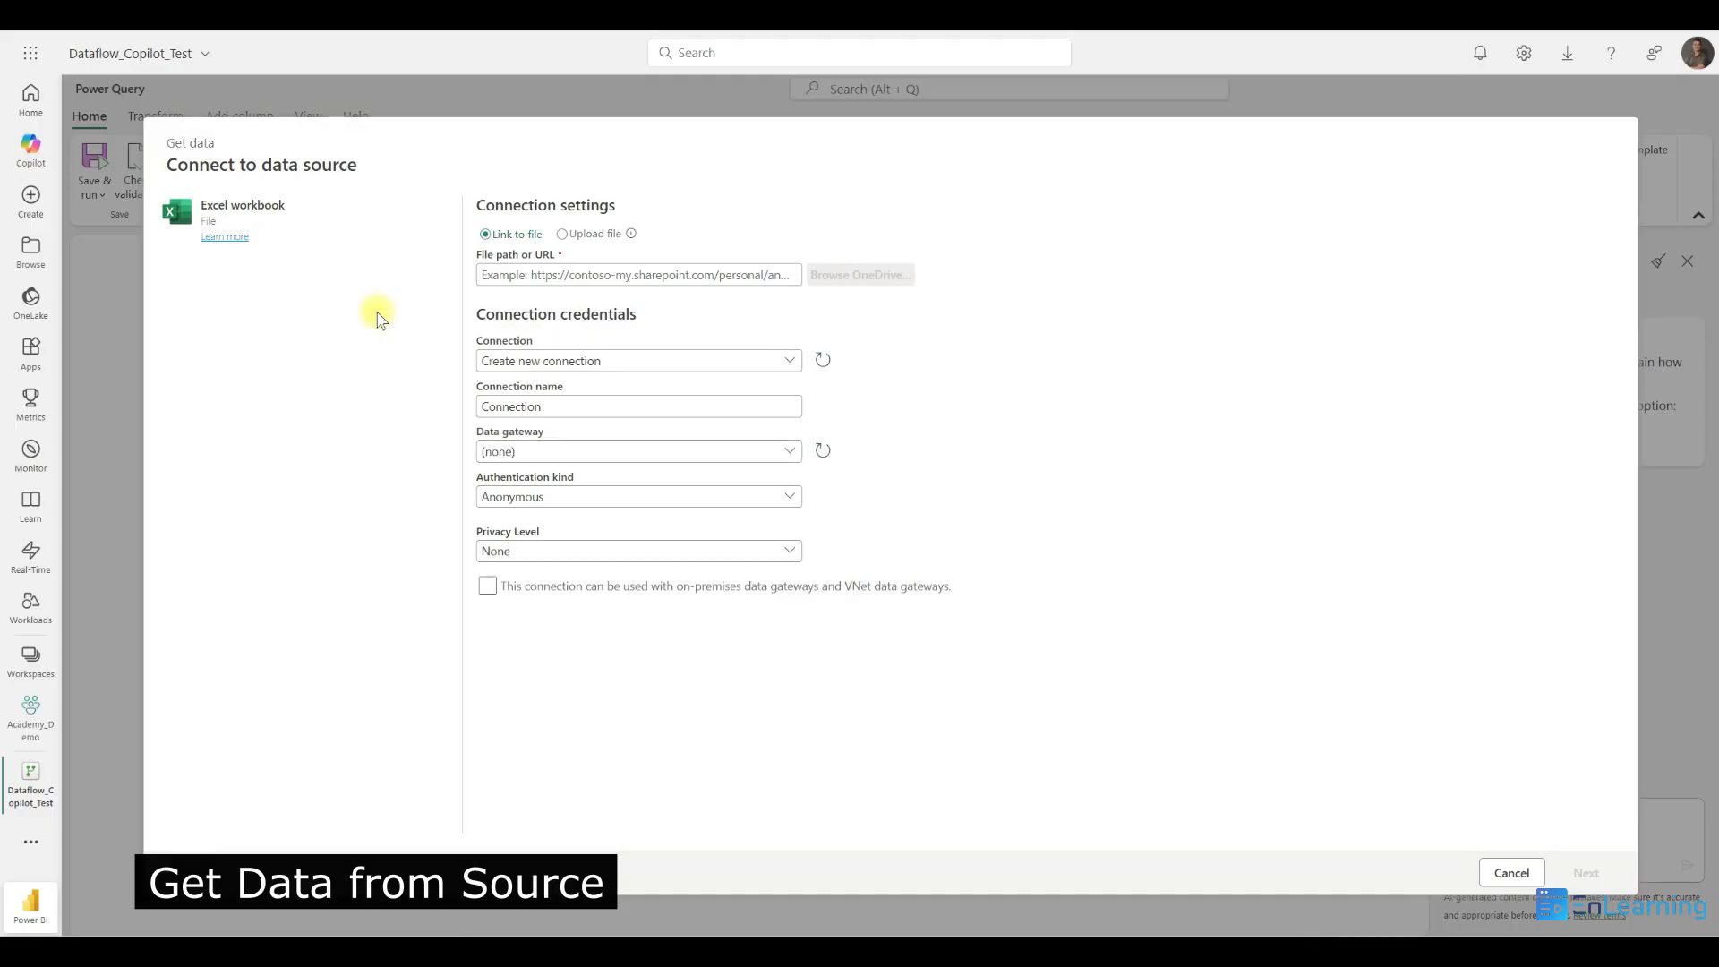
# Upload demo data.xlsx as the Excel workbook source and continue to choosing its data
pyautogui.click(563, 233)
pyautogui.click(699, 300)
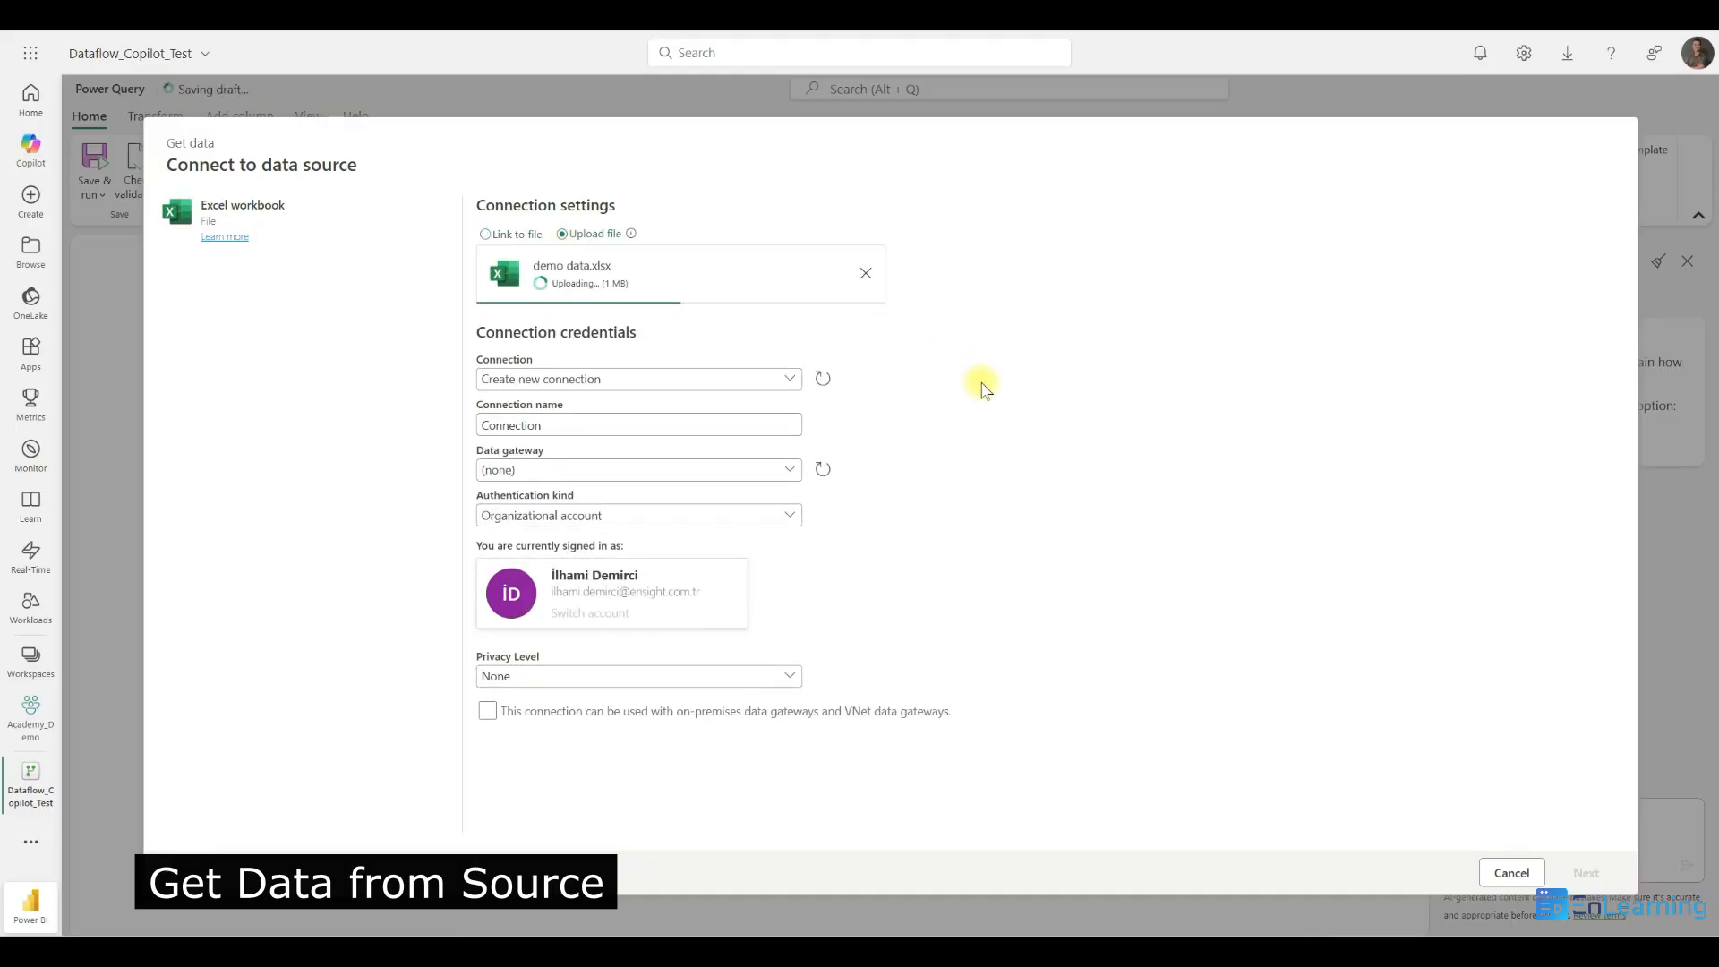
pyautogui.click(1585, 872)
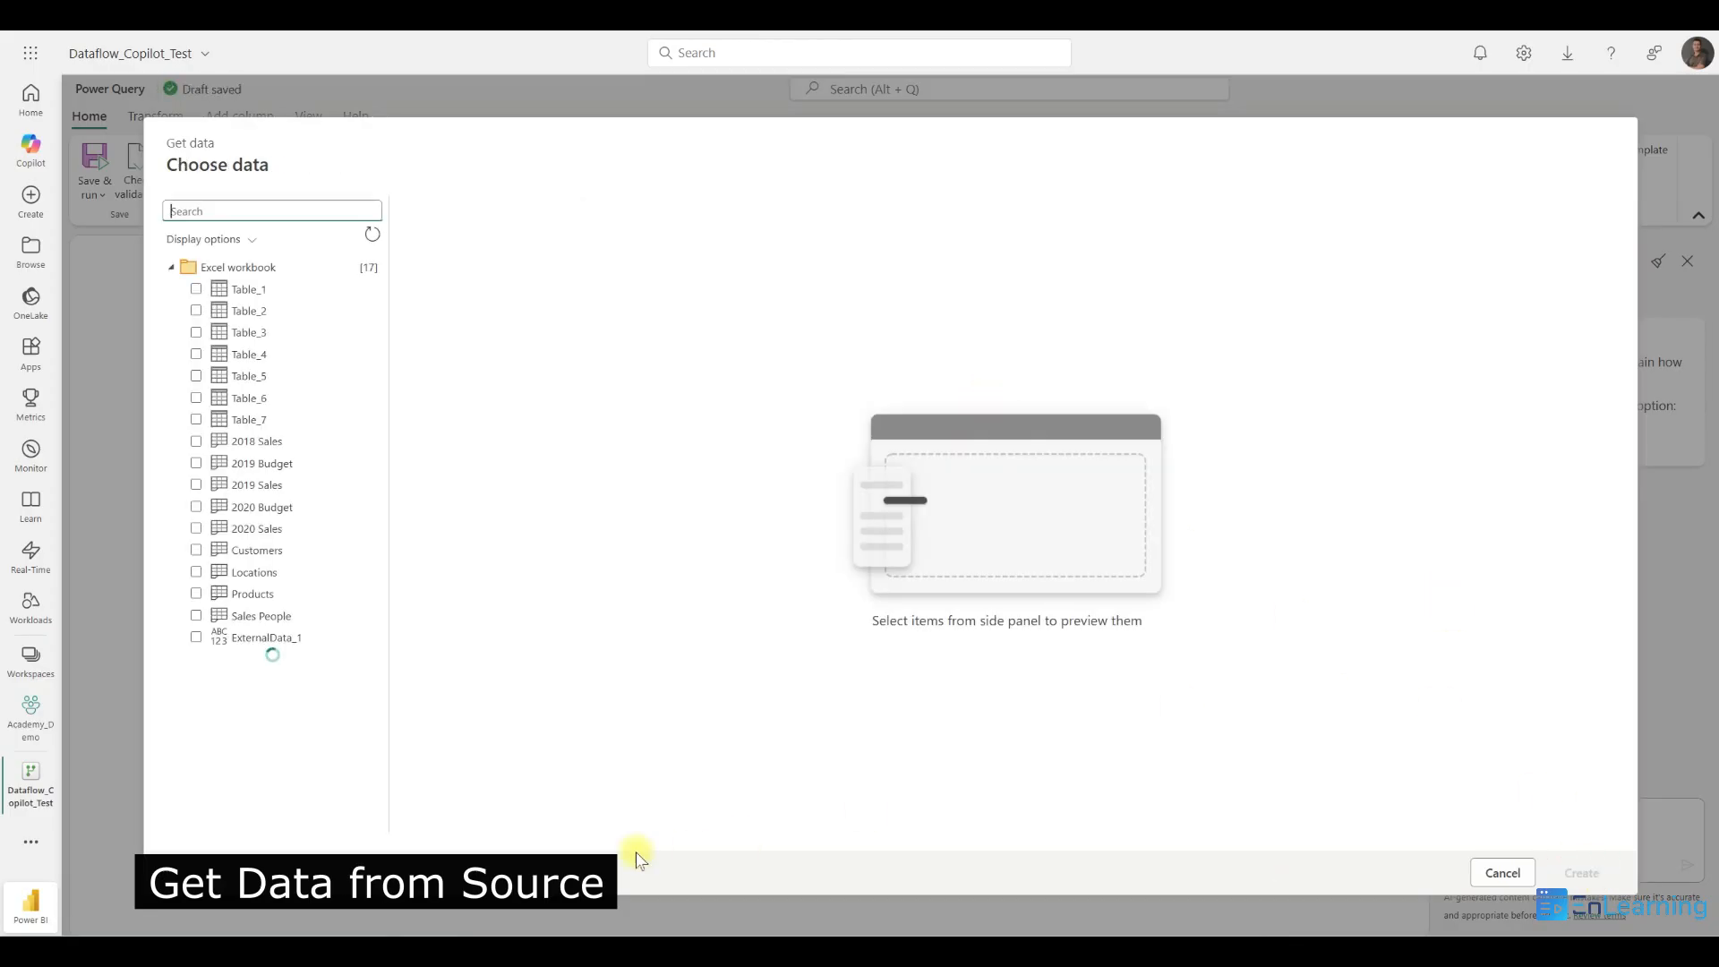
# Import the 2019 Sales, 2020 Sales, Customers, Locations, Products and Sales People sheets as queries
pyautogui.click(195, 485)
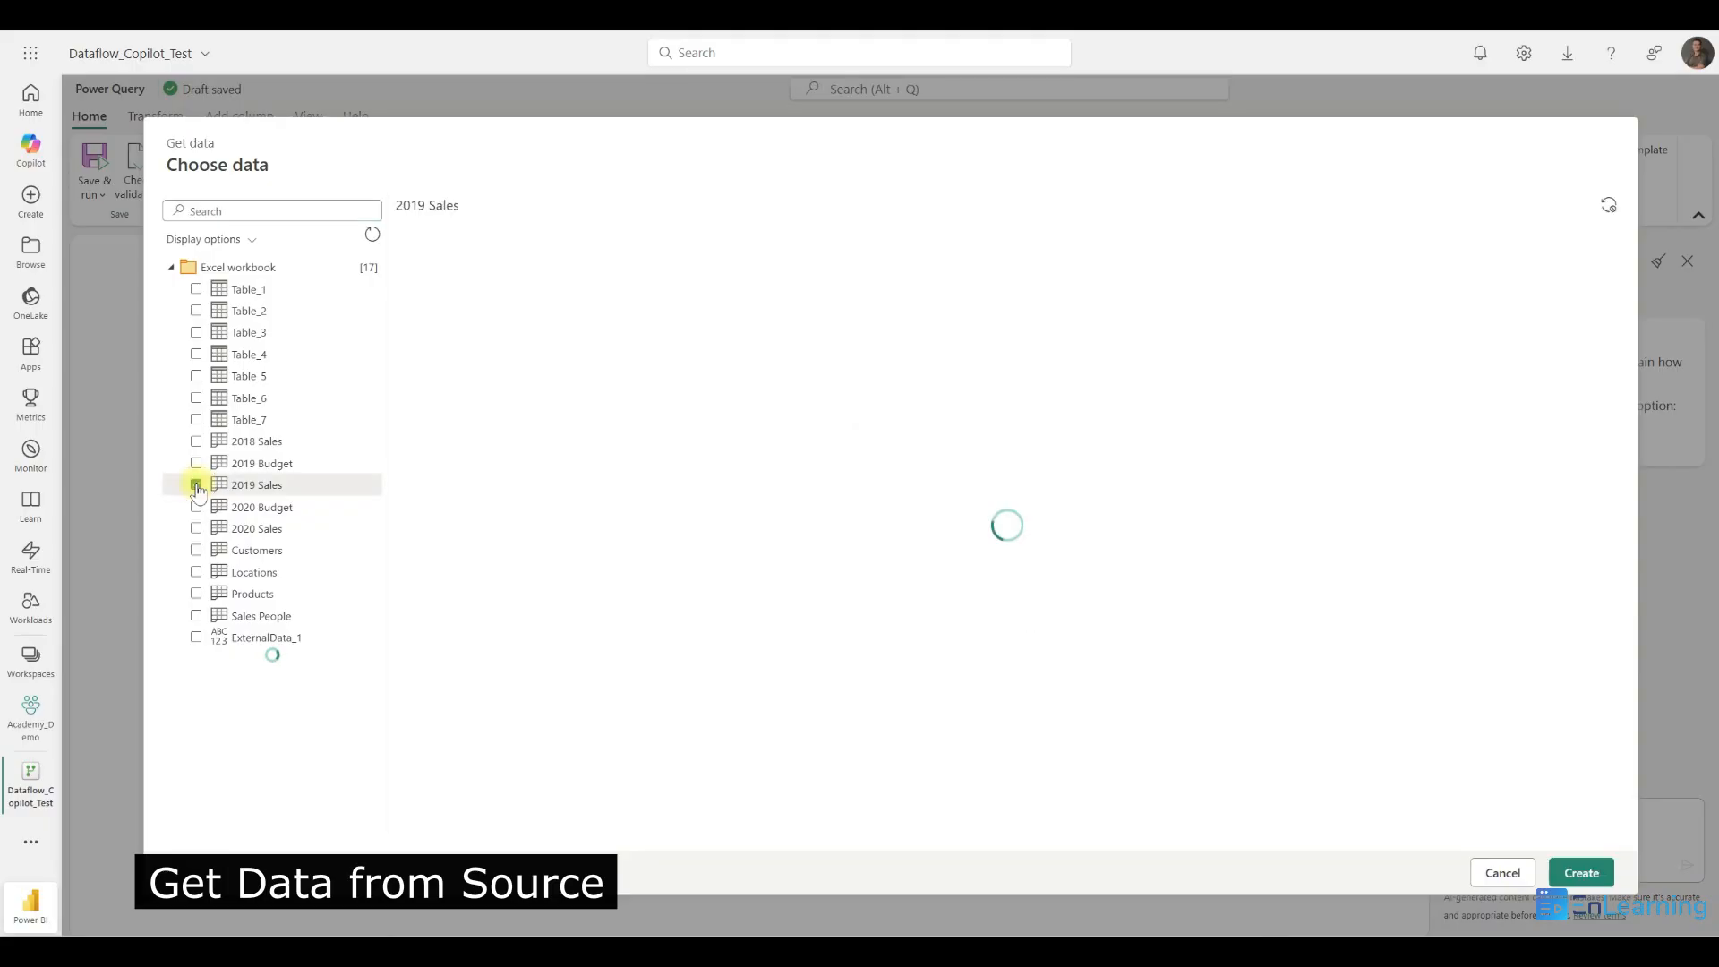
pyautogui.click(196, 528)
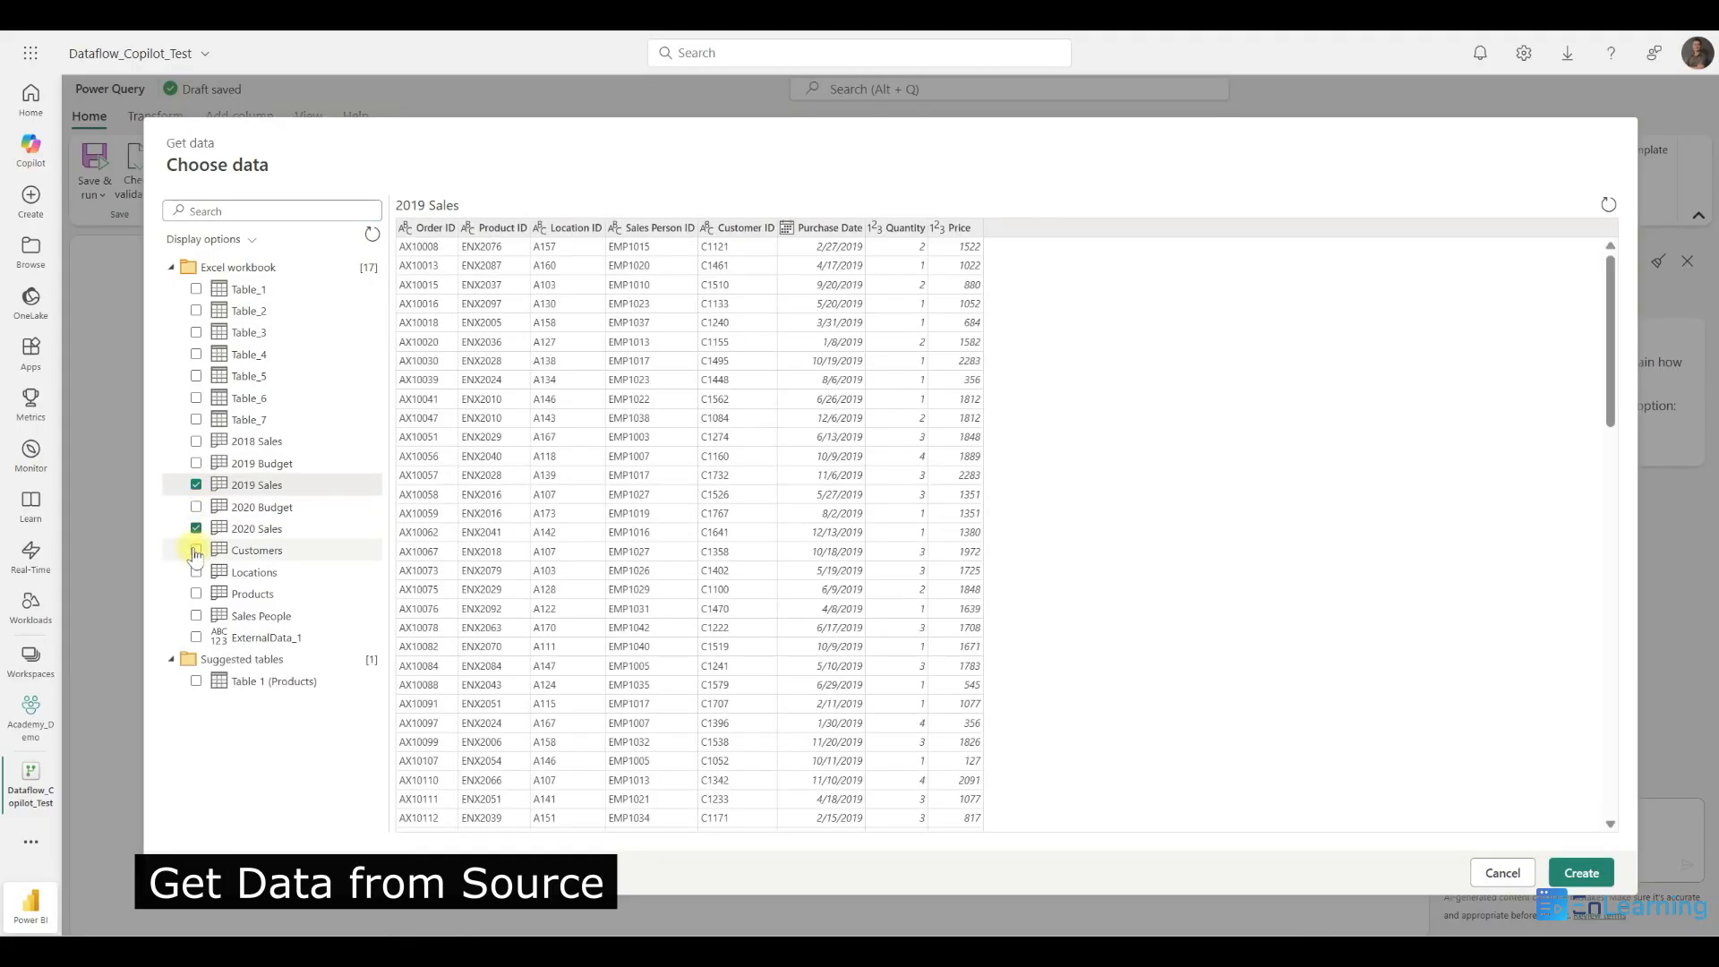
pyautogui.click(196, 549)
pyautogui.keyDown('shift'); pyautogui.click(197, 615); pyautogui.keyUp('shift')
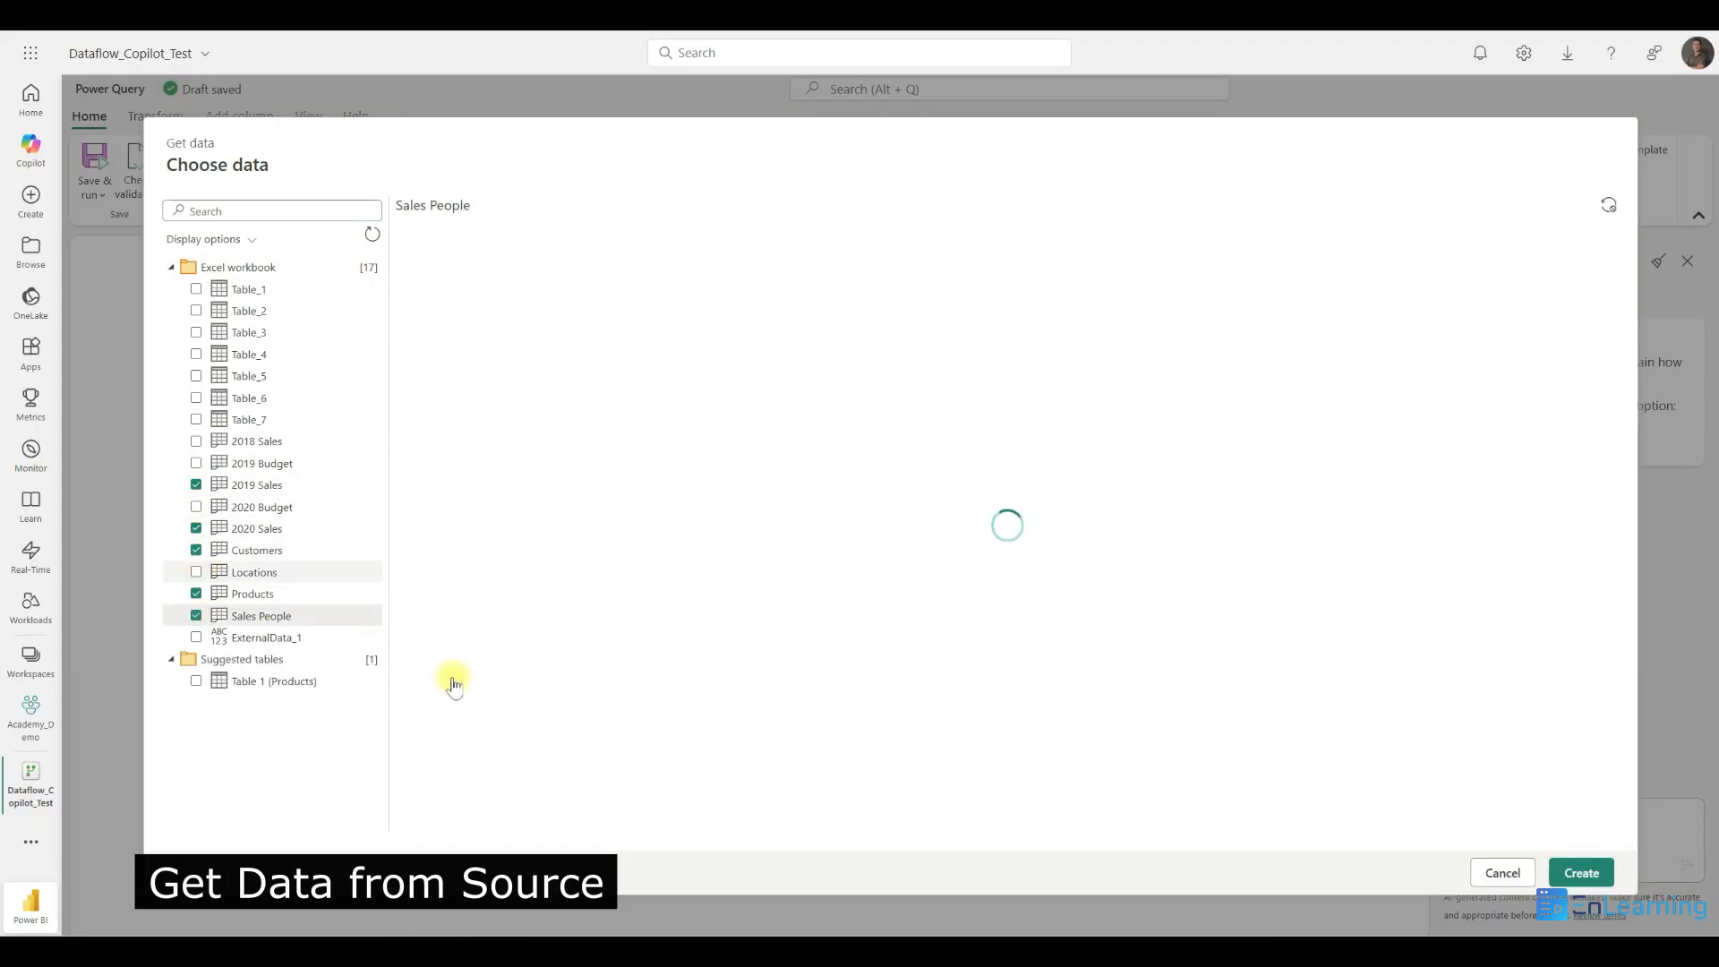
pyautogui.click(1583, 874)
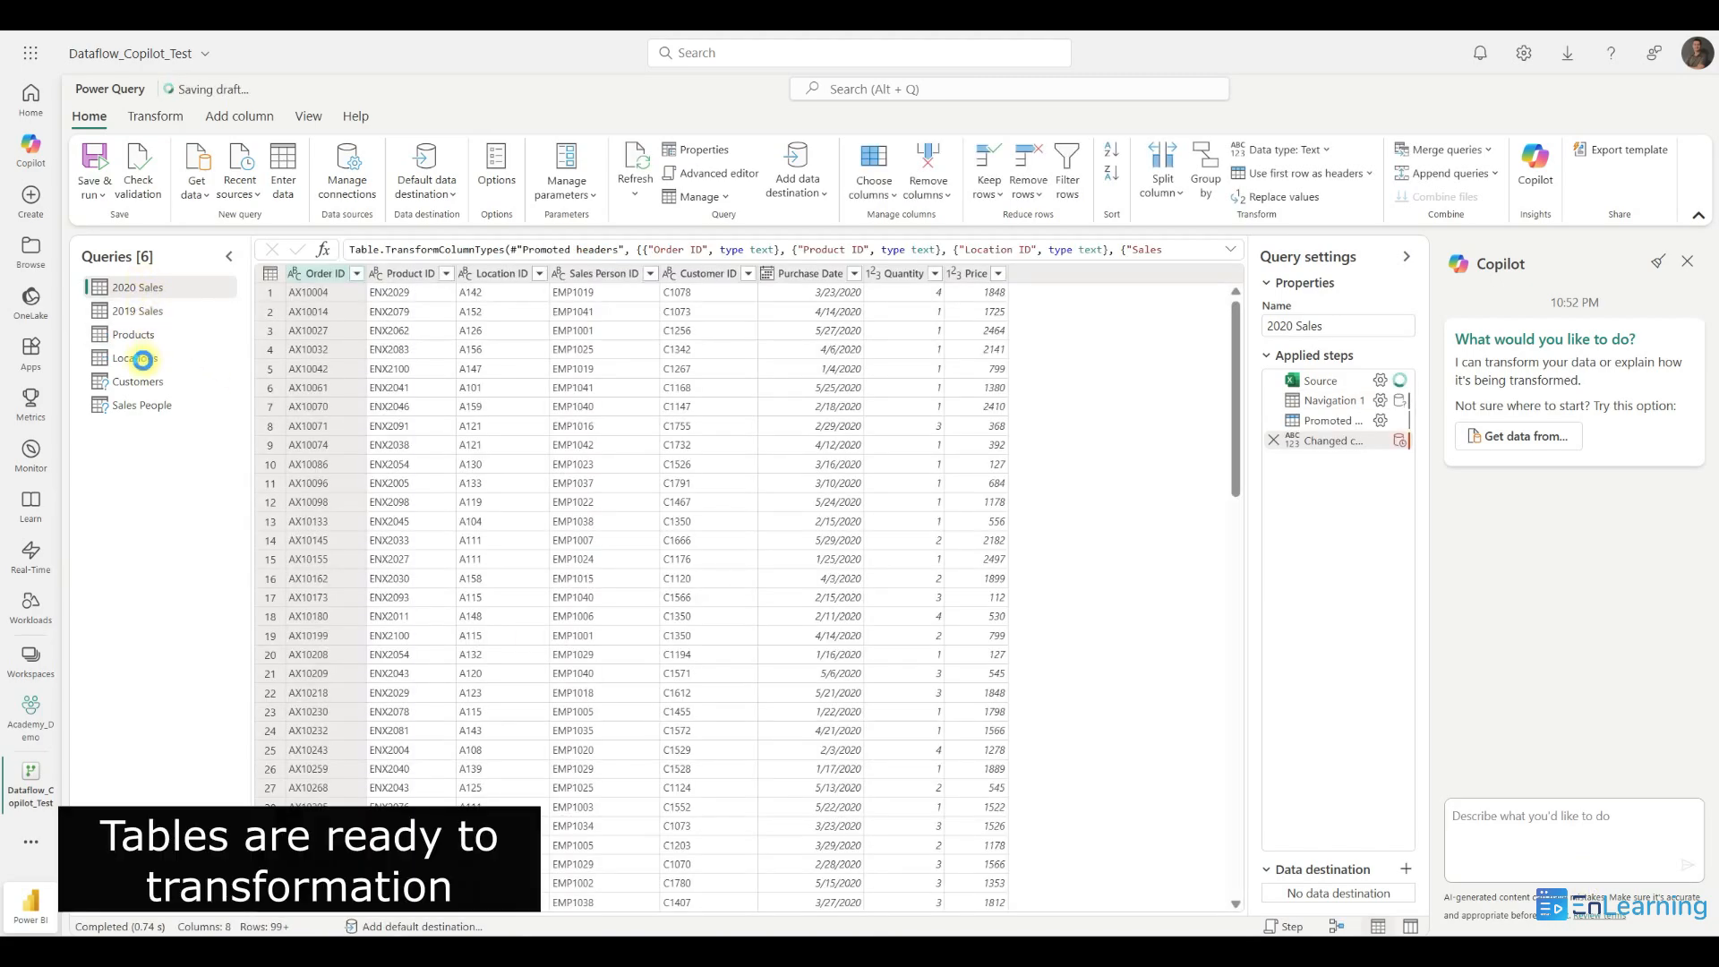
# Ask Copilot to use the first row as a header in the Sales People query
pyautogui.click(166, 408)
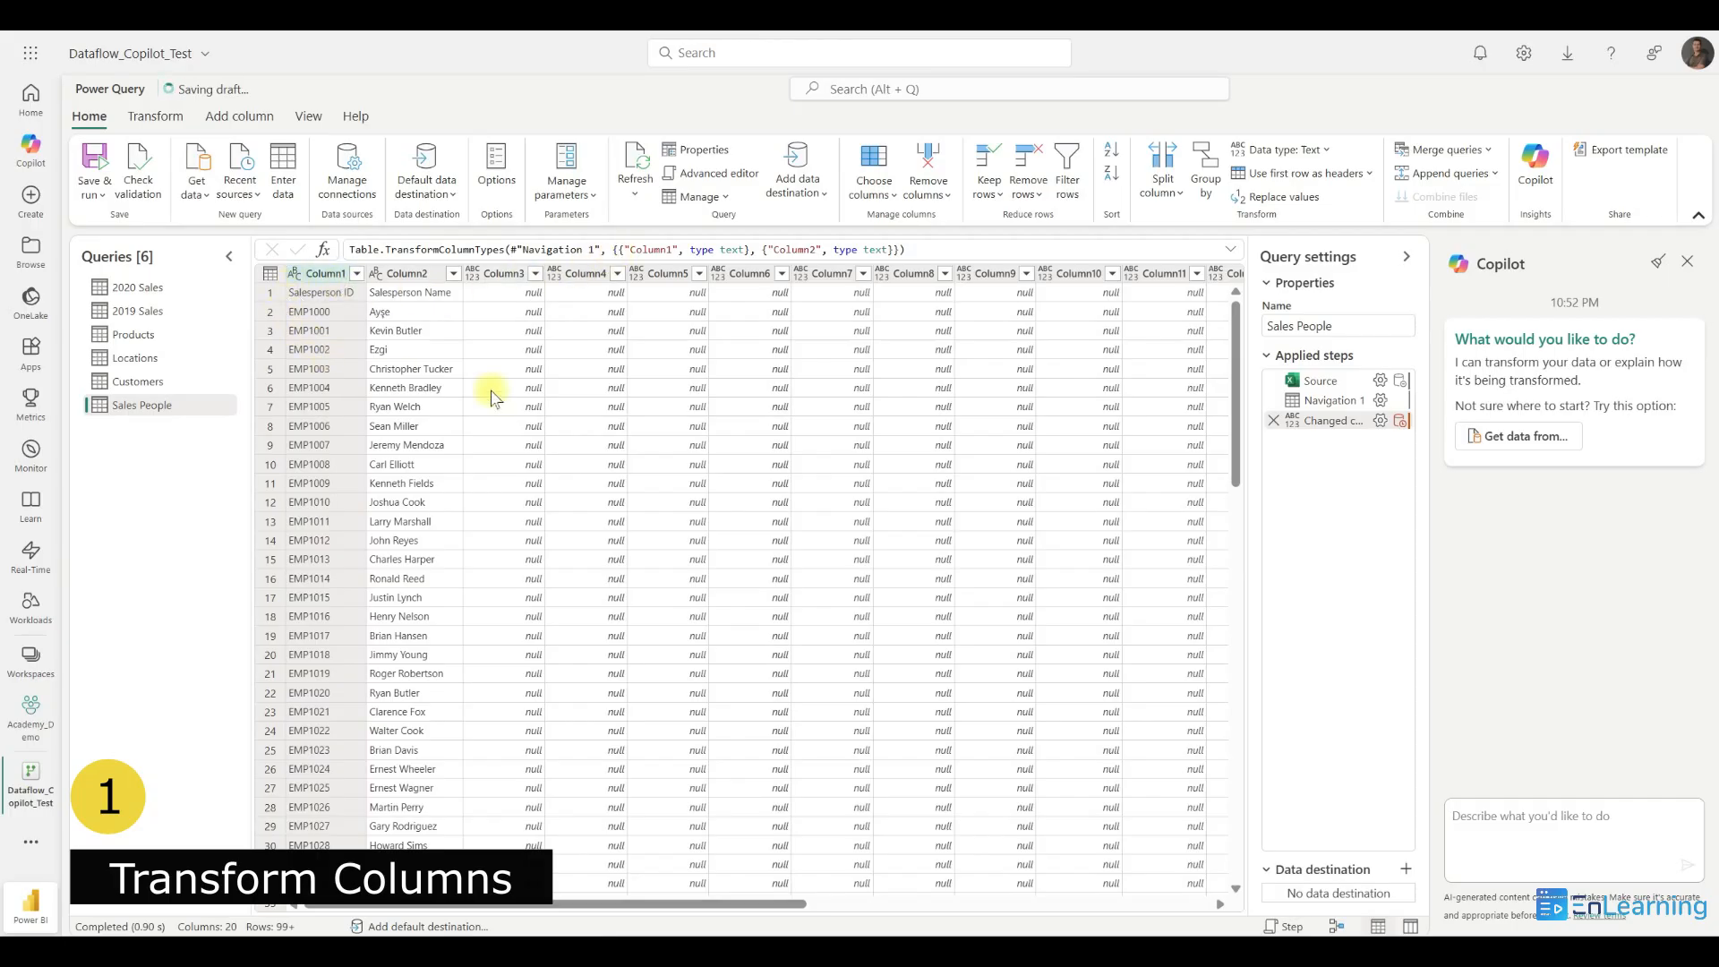
pyautogui.click(1615, 824)
pyautogui.write('u')
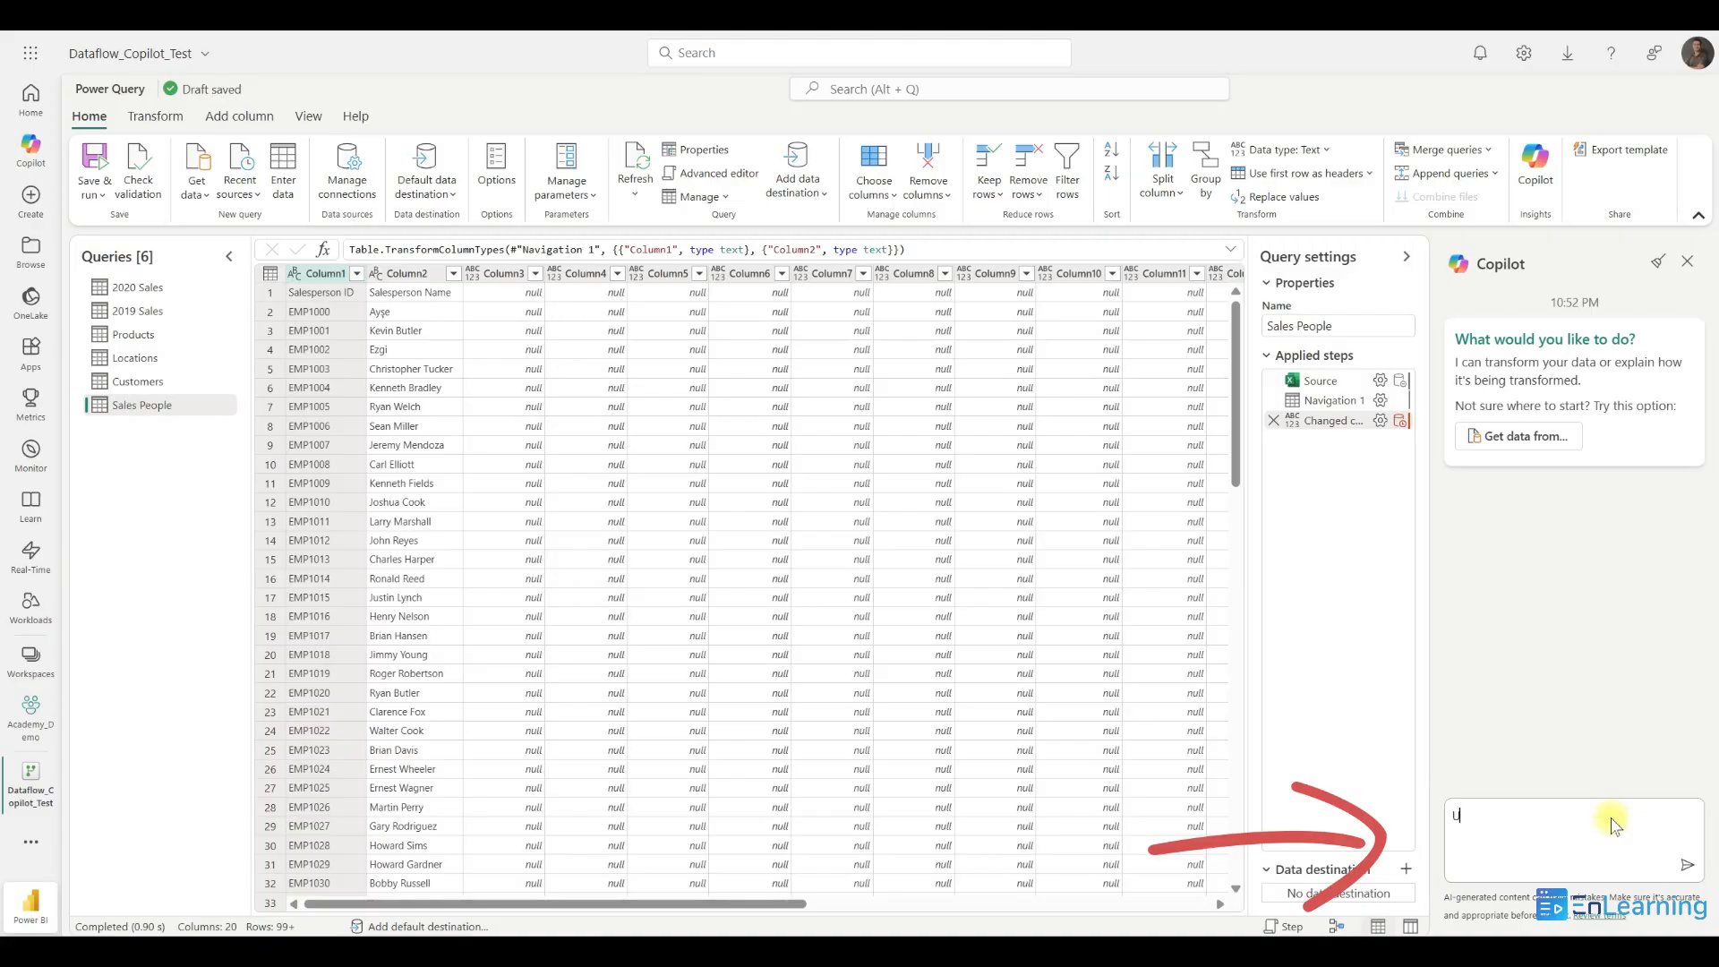
pyautogui.write('se first row as a header')
pyautogui.press('Return')
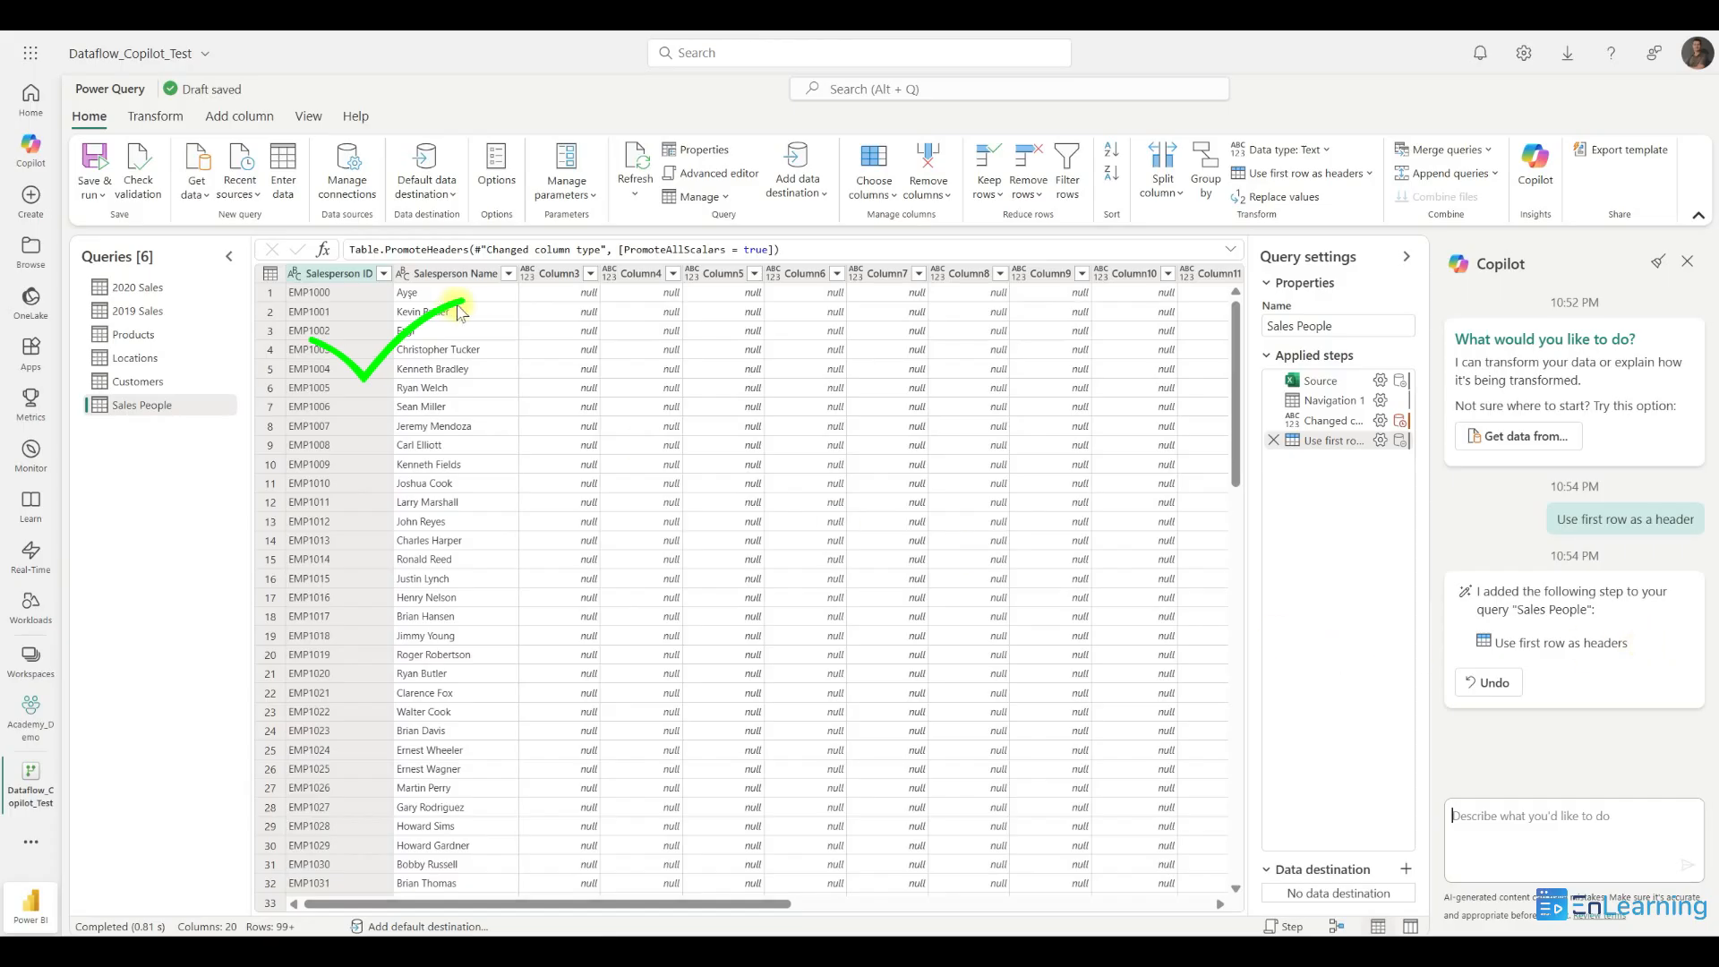
# Ask Copilot to "remove all columns except ID and Name" from the Sales People query
pyautogui.keyDown('ctrl'); pyautogui.click(452, 273); pyautogui.keyUp('ctrl')
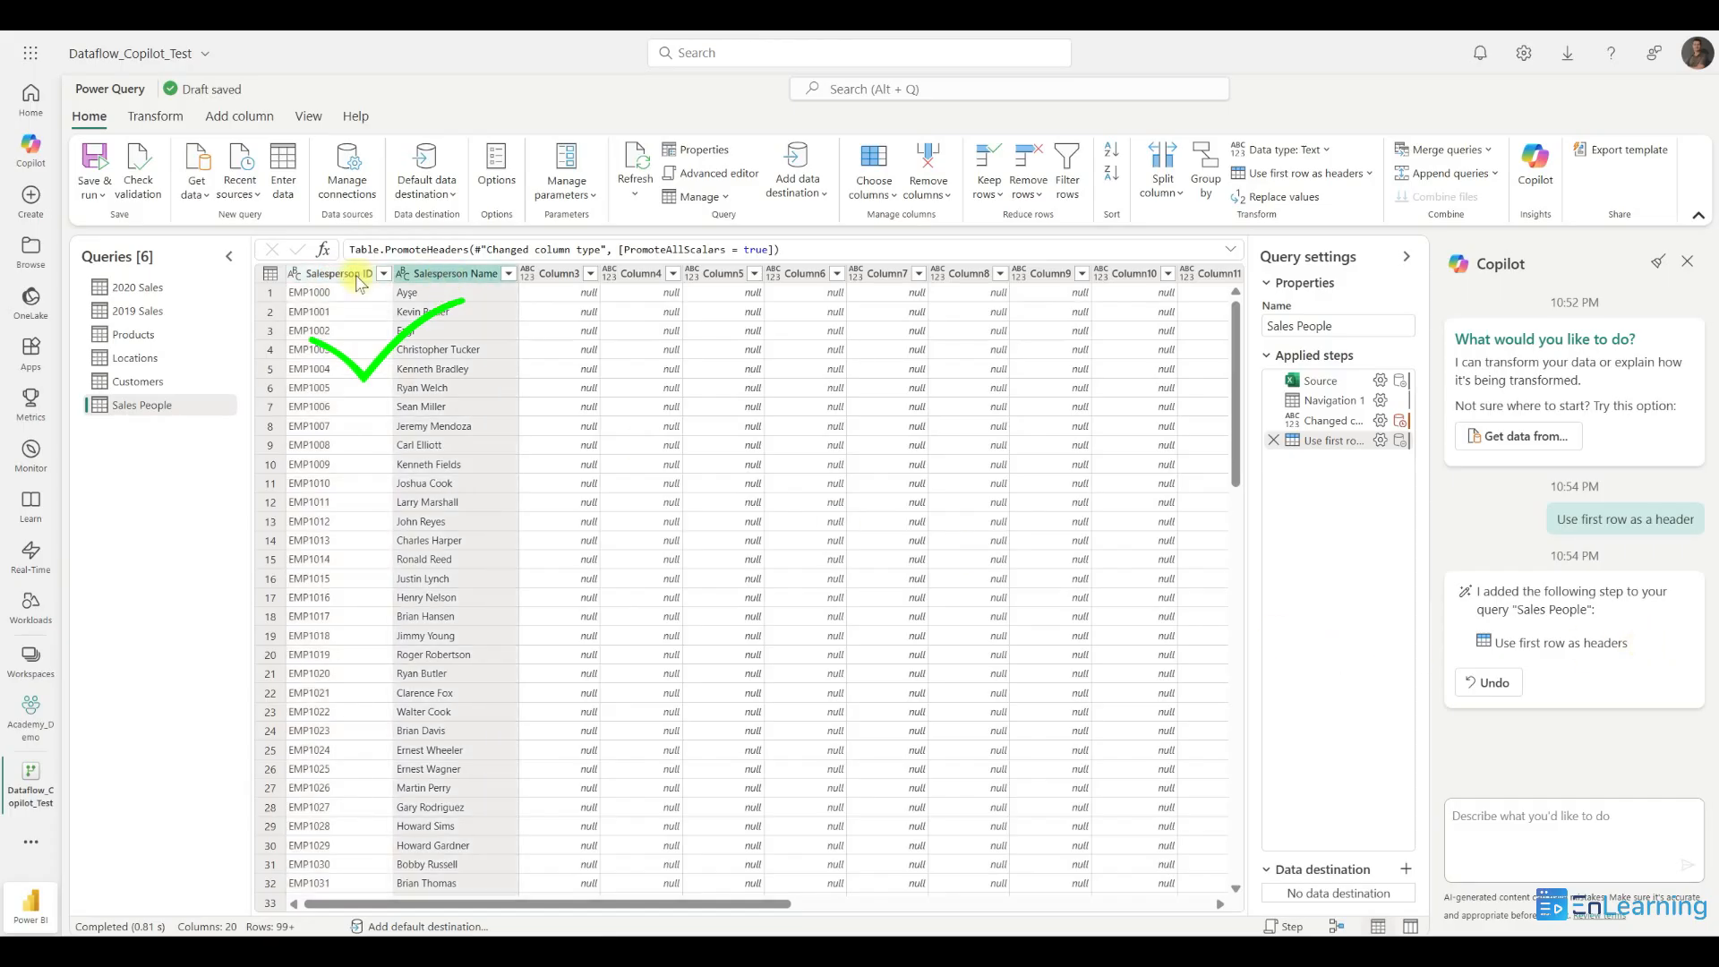
pyautogui.click(353, 275)
pyautogui.click(1609, 815)
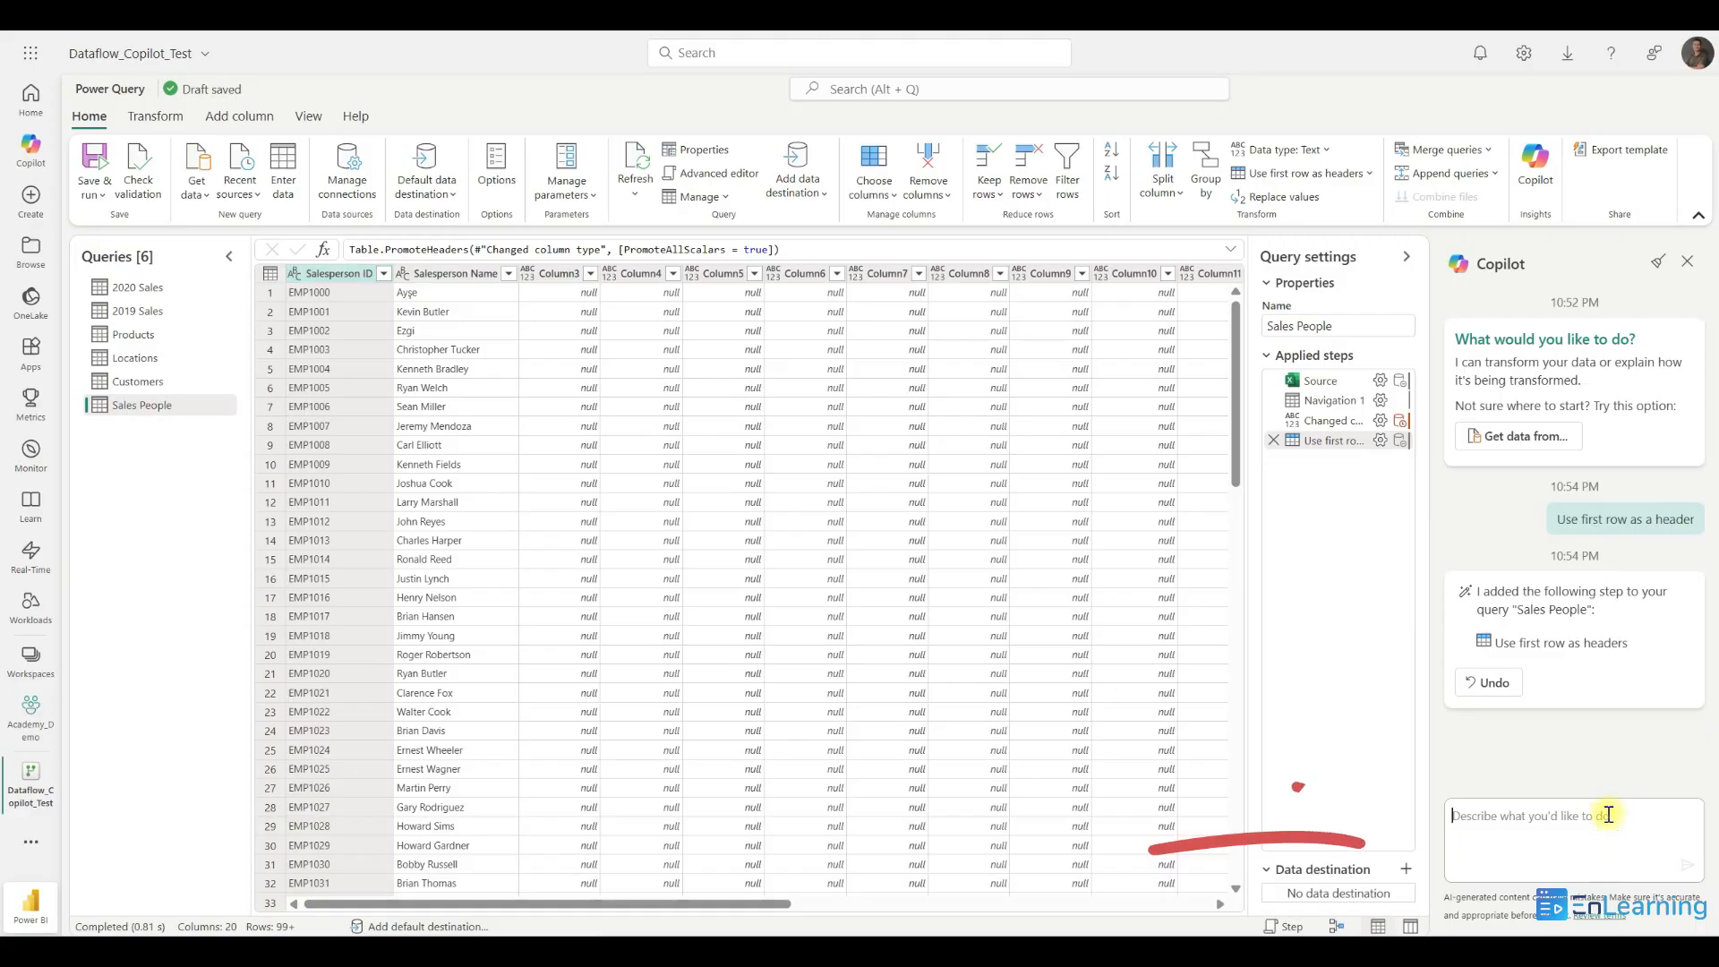
pyautogui.write('remove all columns except ID and Name')
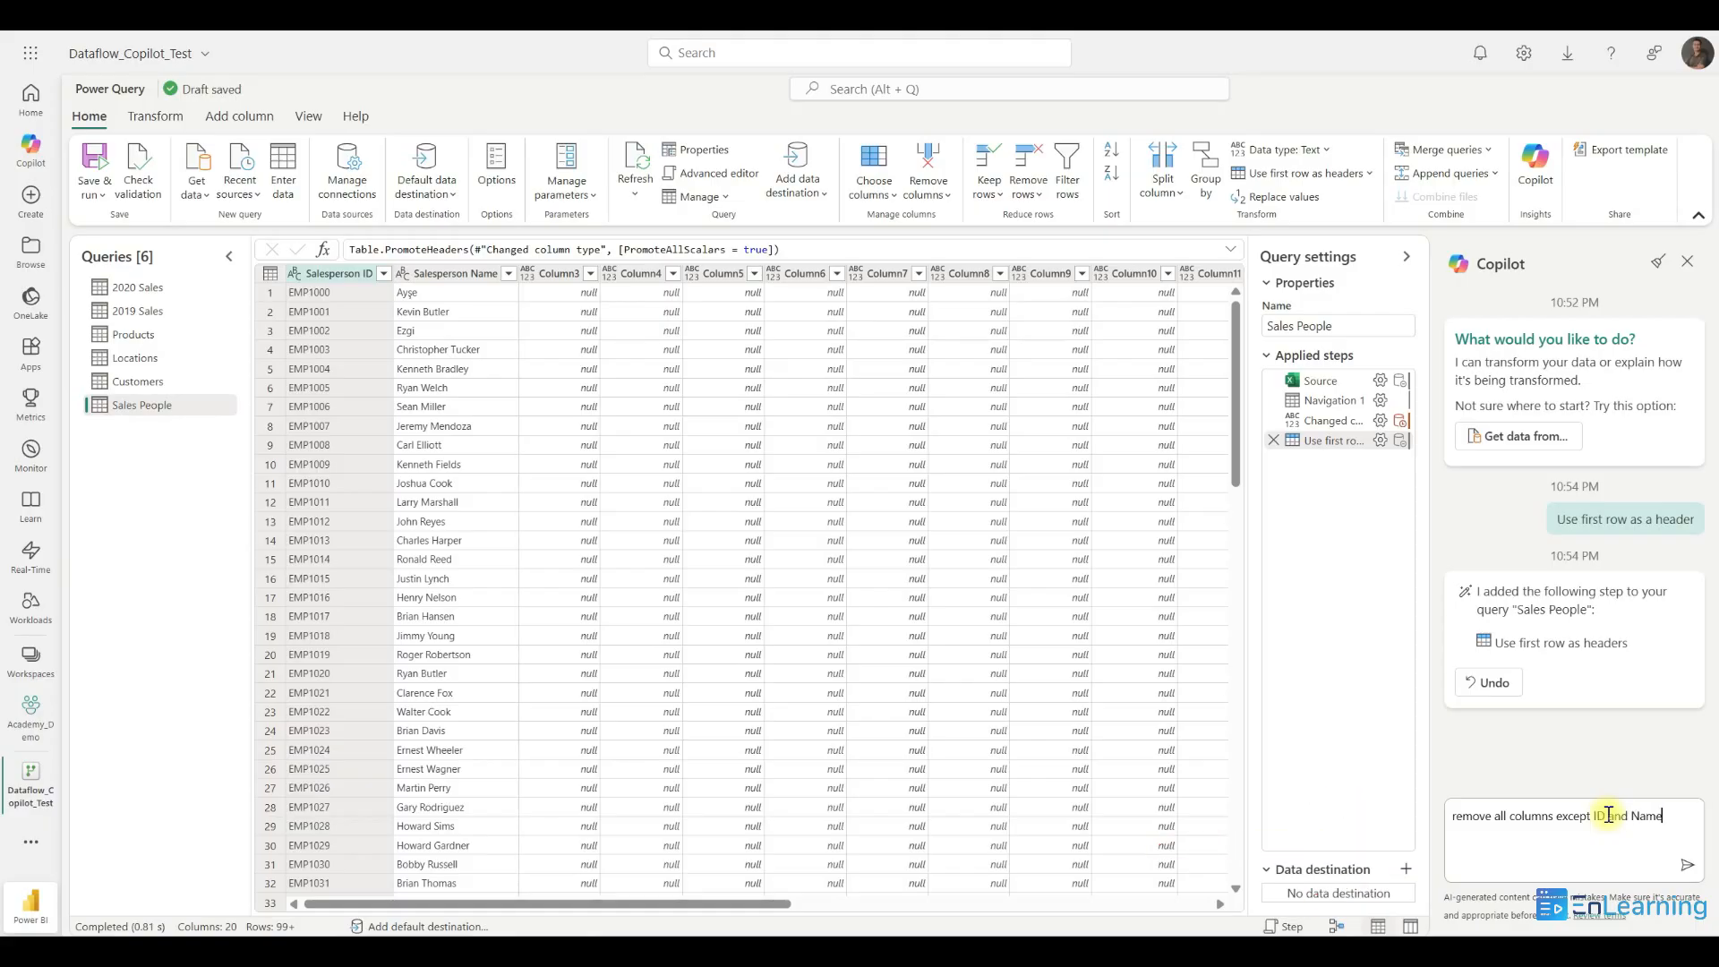
pyautogui.press('Return')
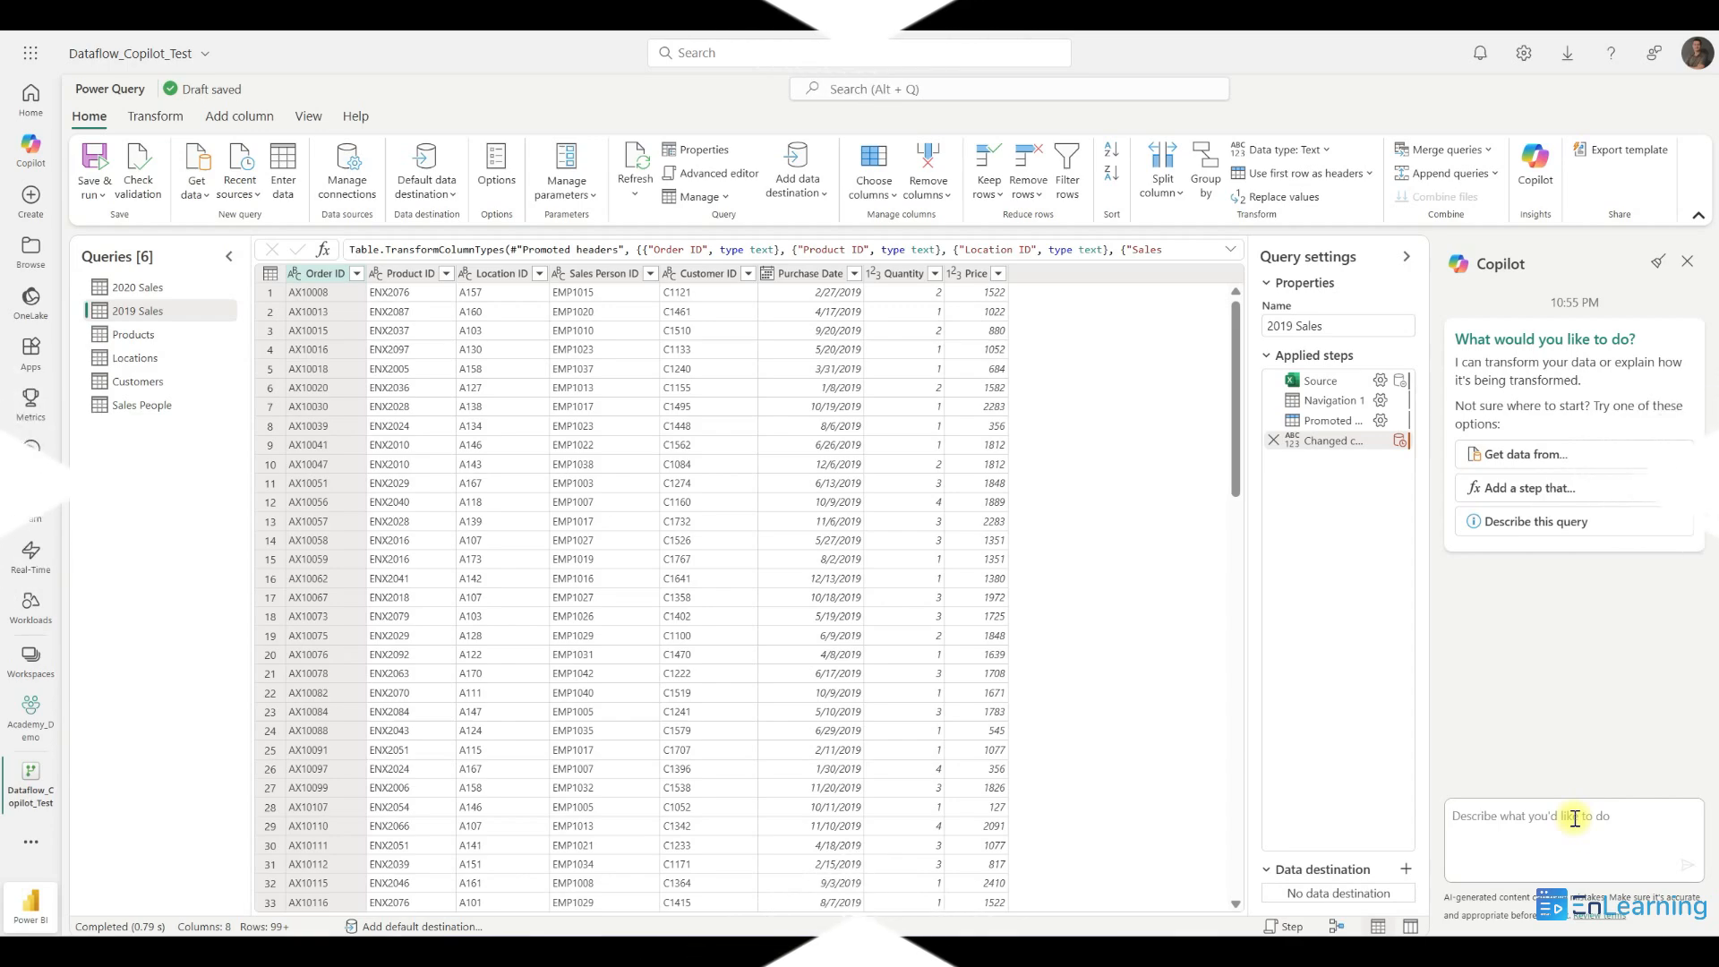
# Have Copilot append the 2020 Sales and 2019 Sales tables as a new table and check the resulting combine formula
pyautogui.write('Append')
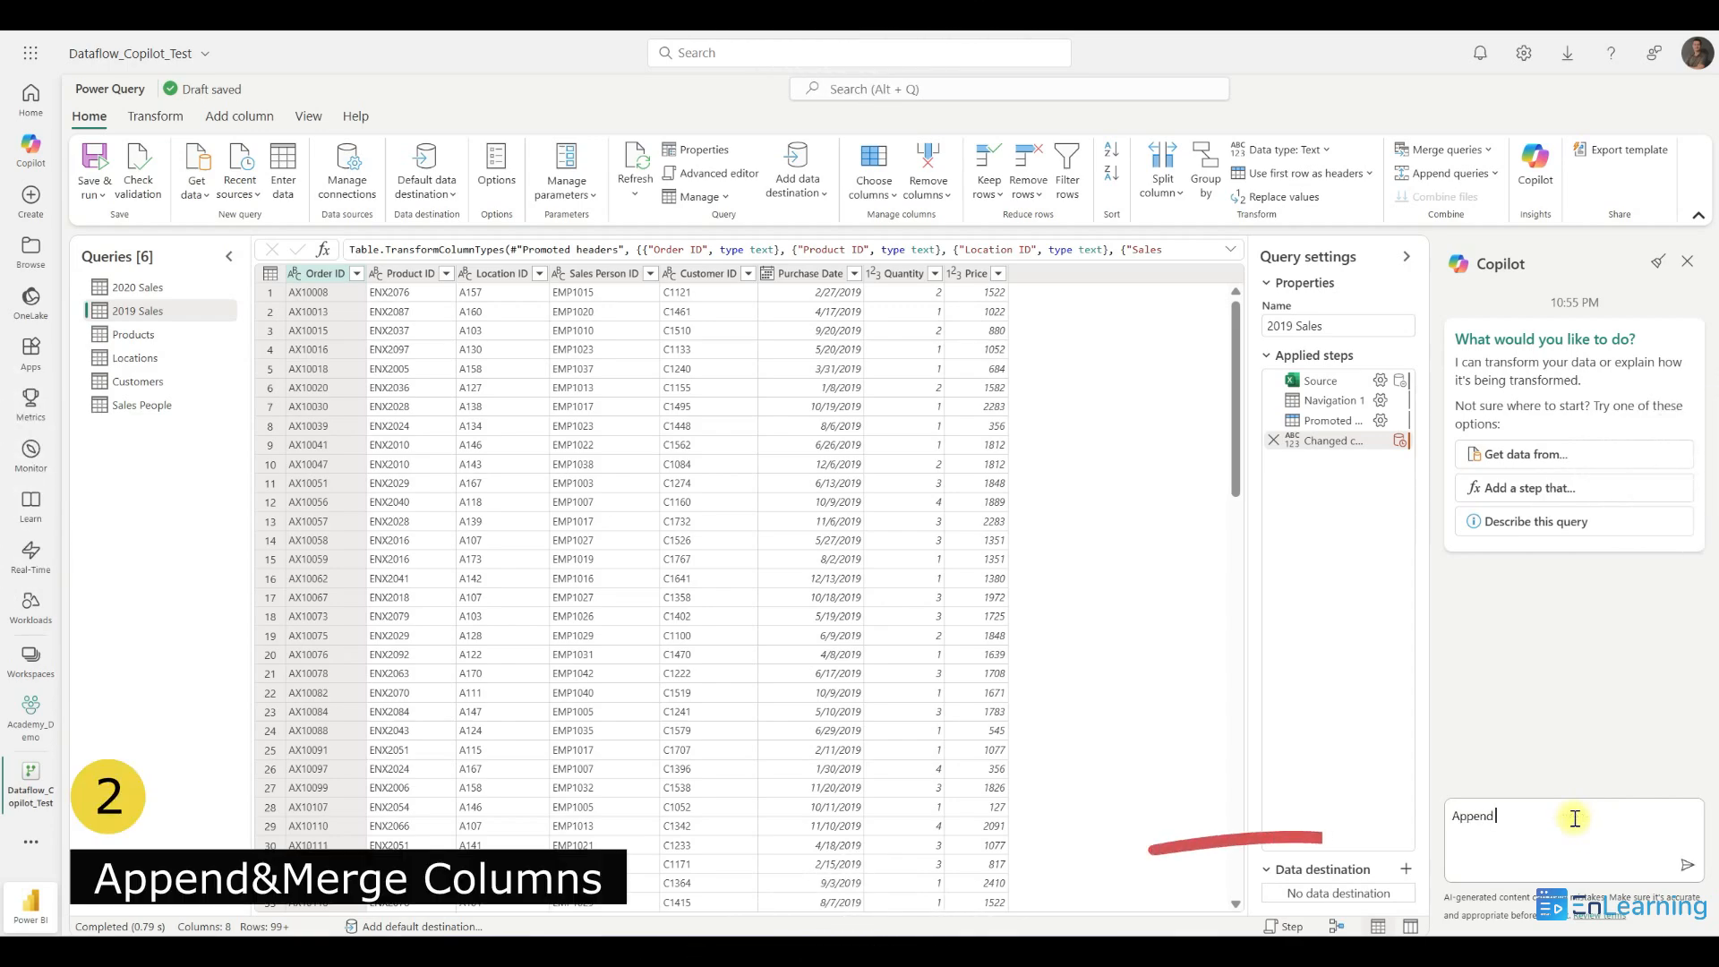
pyautogui.write(' 2020 Sales')
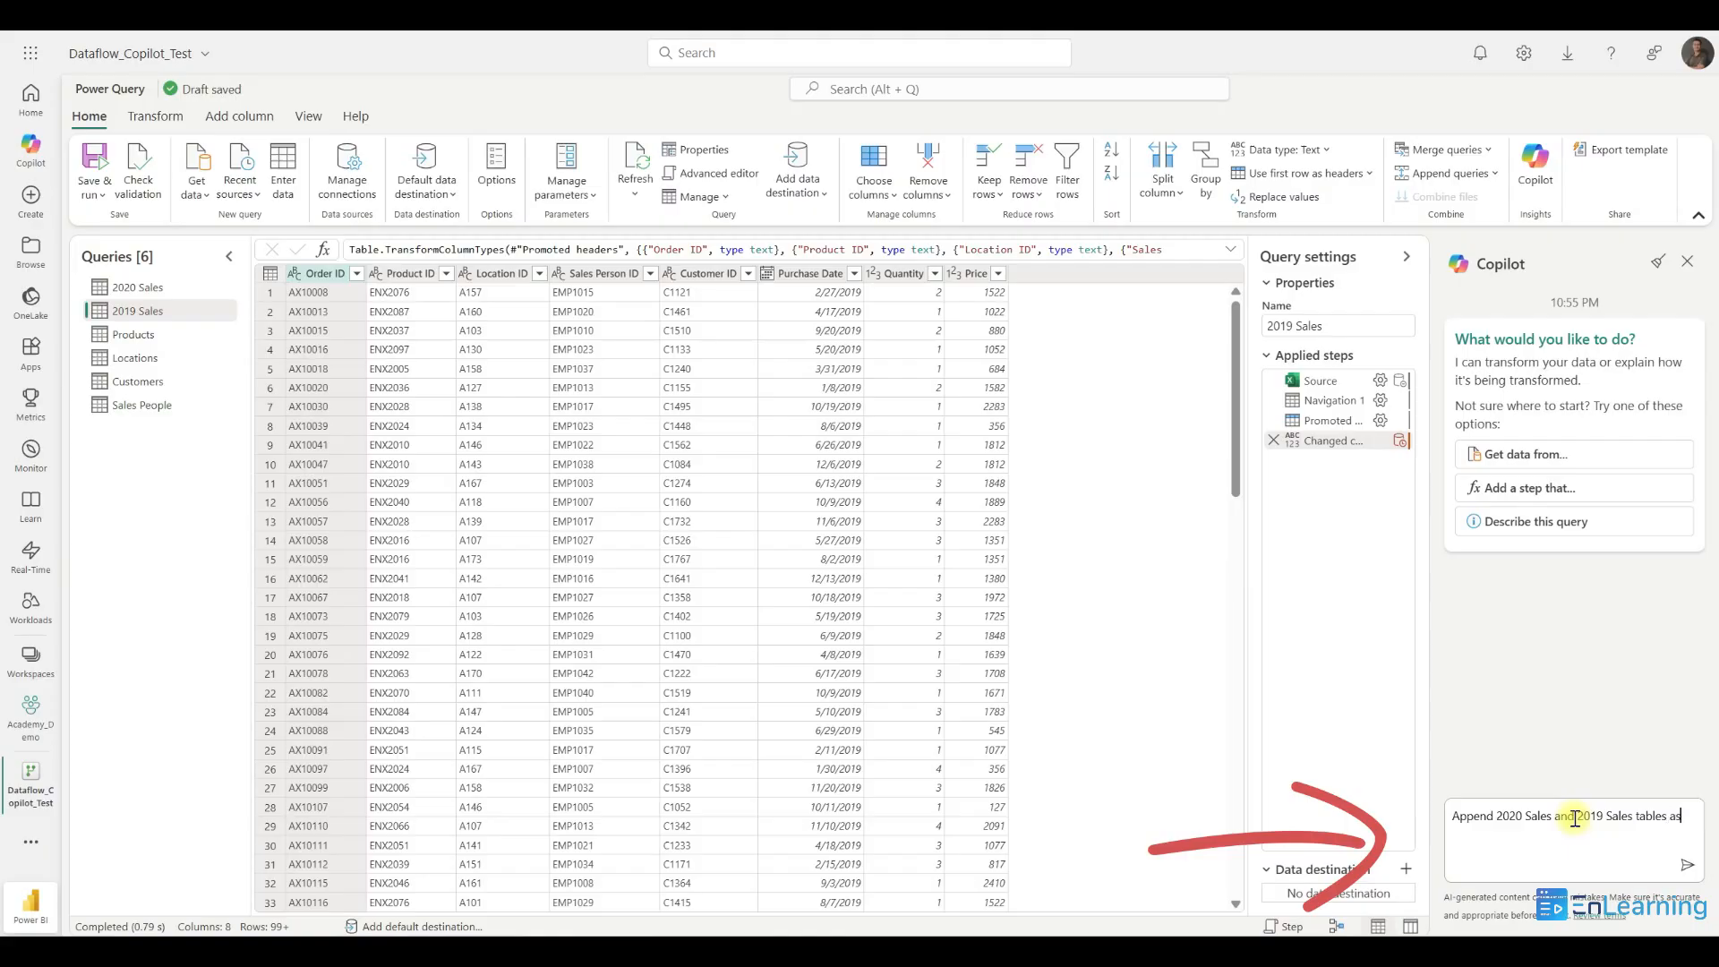
pyautogui.write(' and 2019 Sales table')
pyautogui.press('Return')
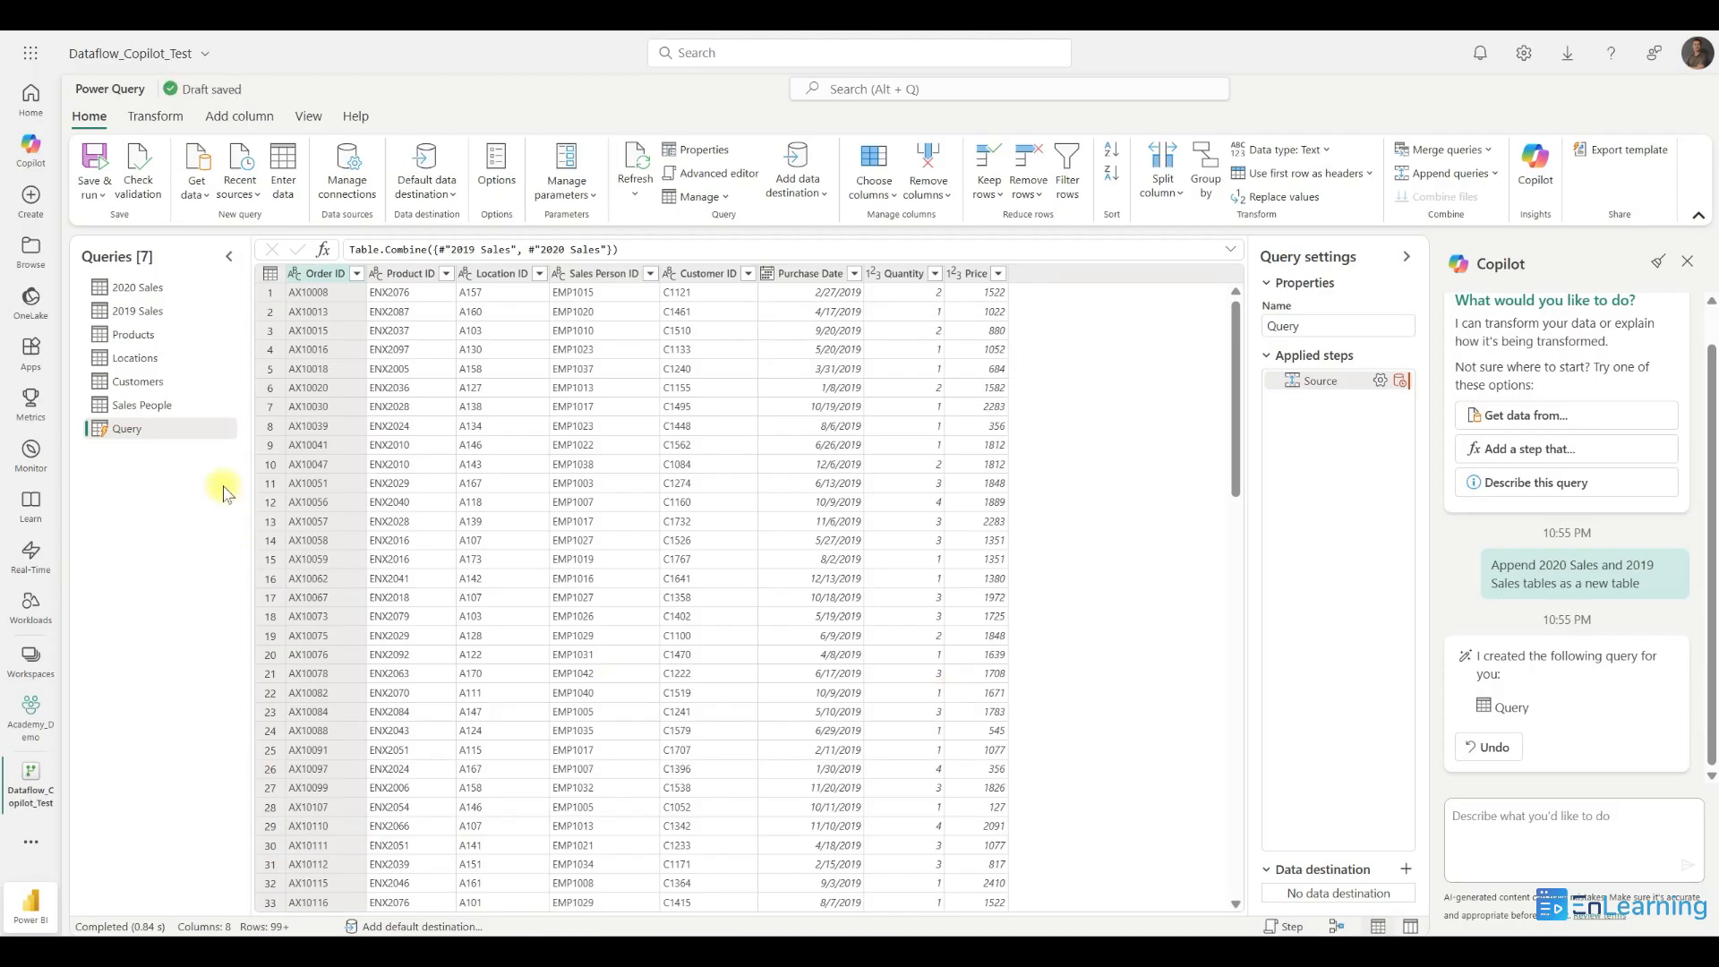
pyautogui.moveTo(611, 252); pyautogui.dragTo(331, 253)
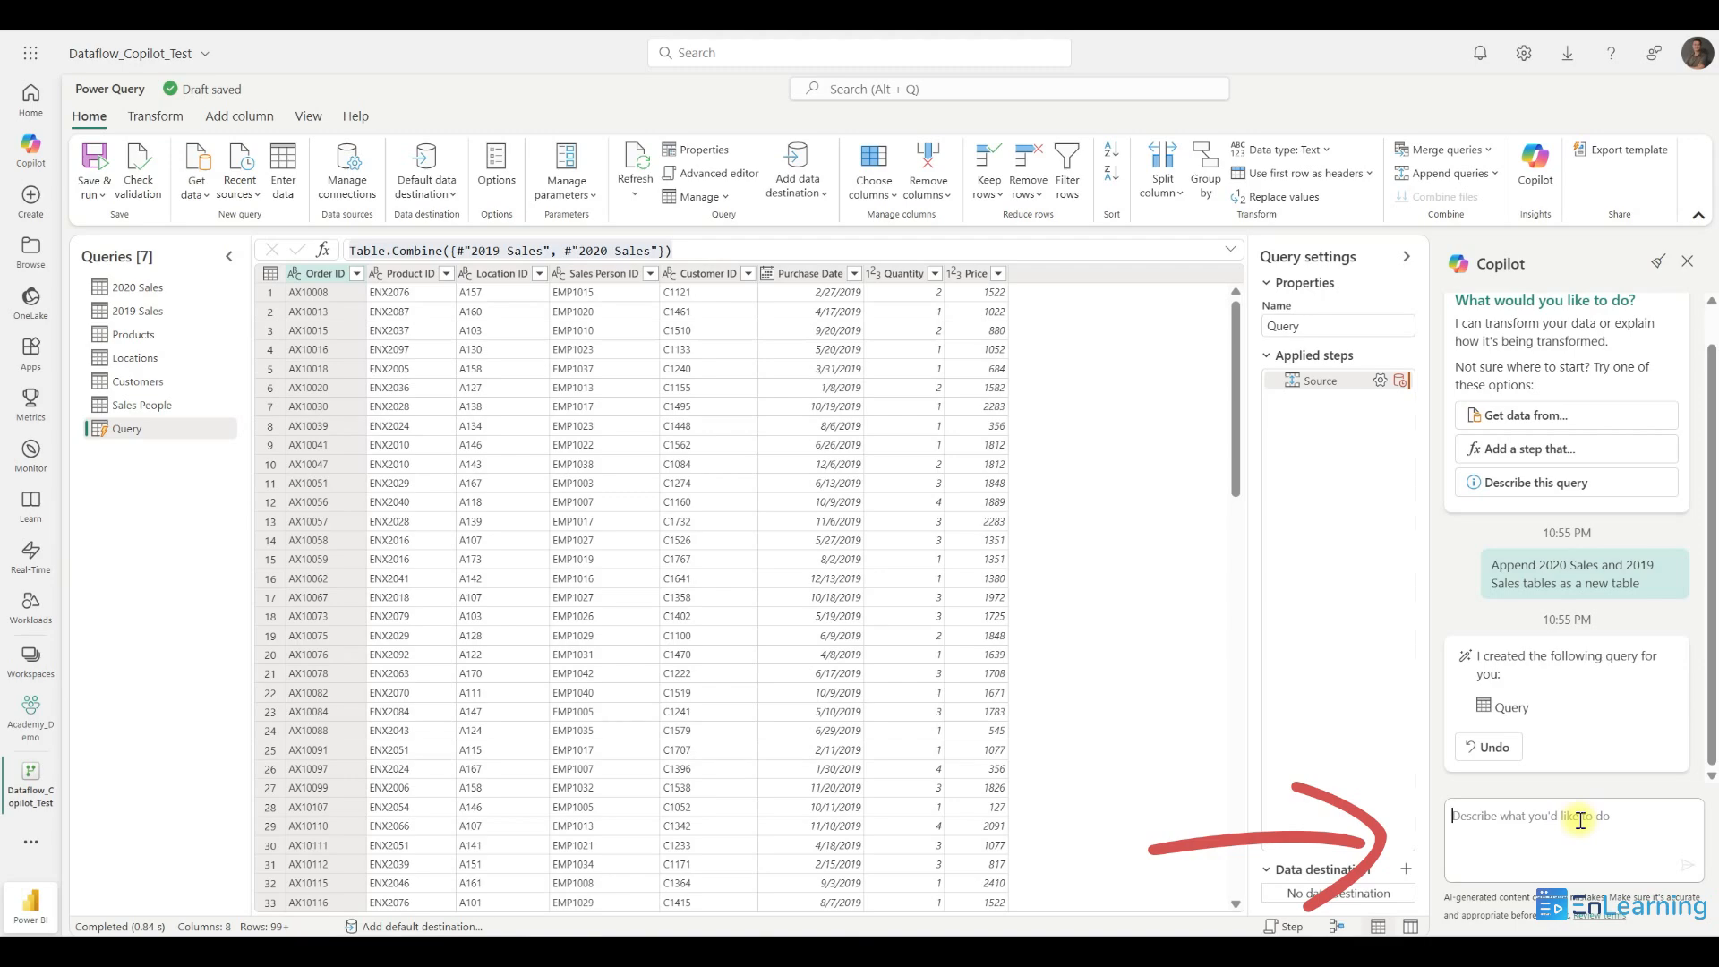
# Have Copilot sort the appended sales query by price and create a new column multiplying the Quantity and Price columns
pyautogui.write('S')
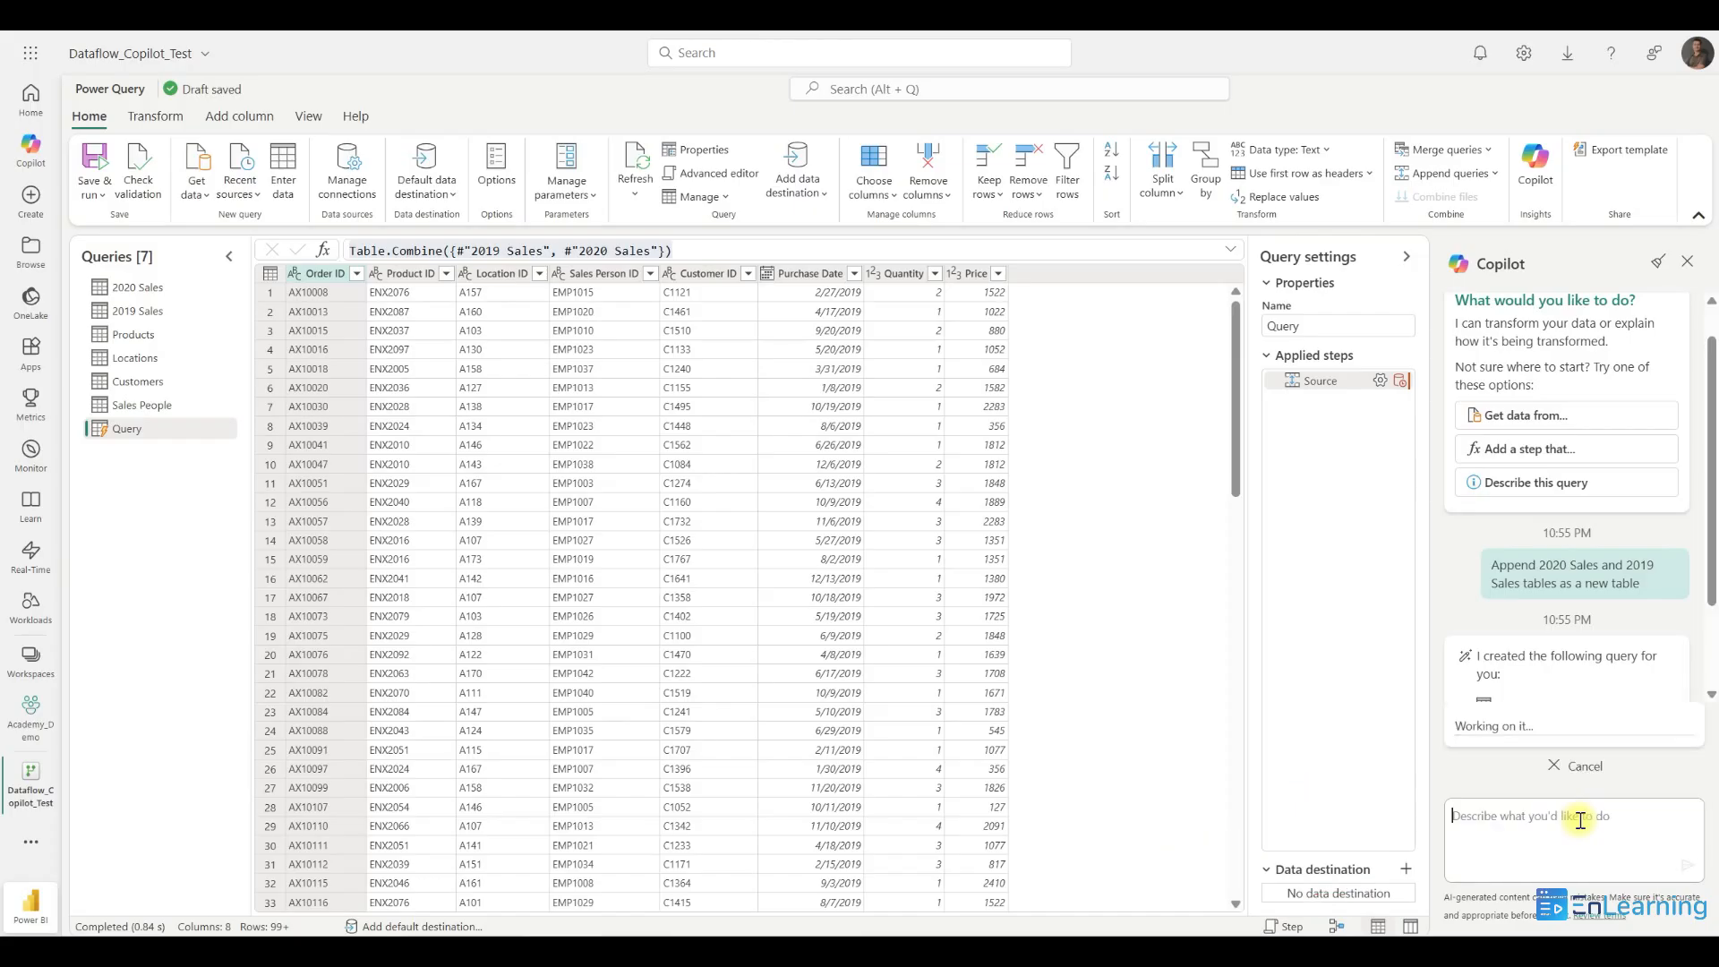
pyautogui.press('Return')
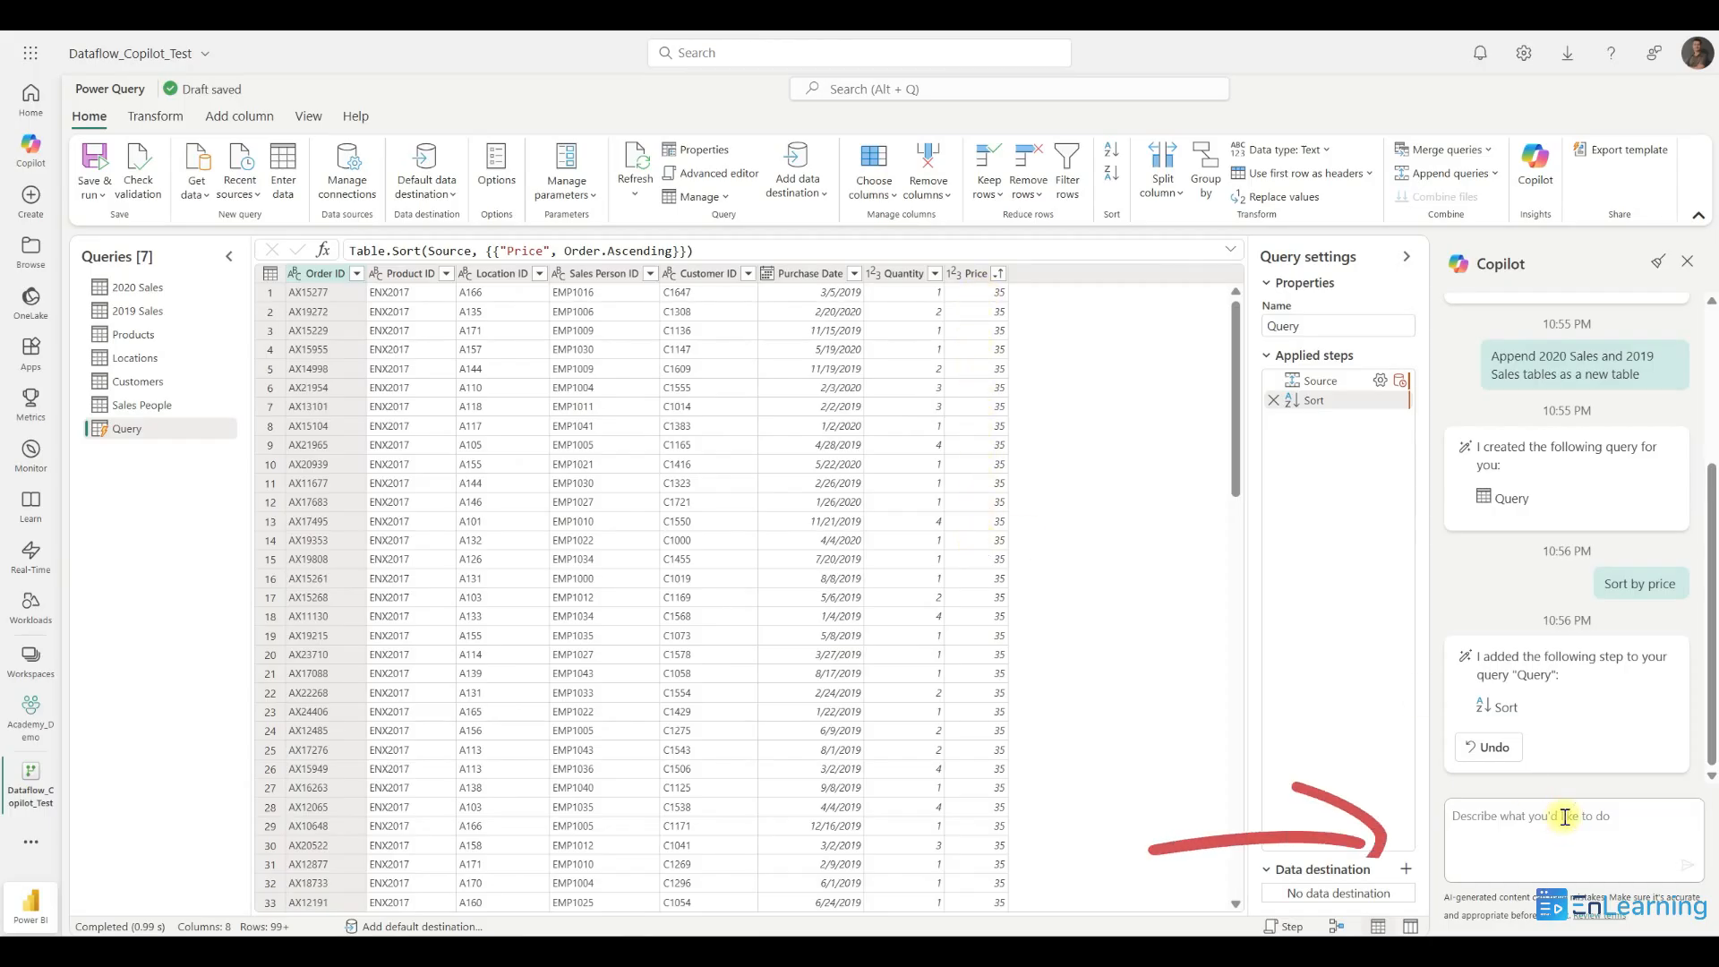
pyautogui.write('create new column and multiply Quantity and prive')
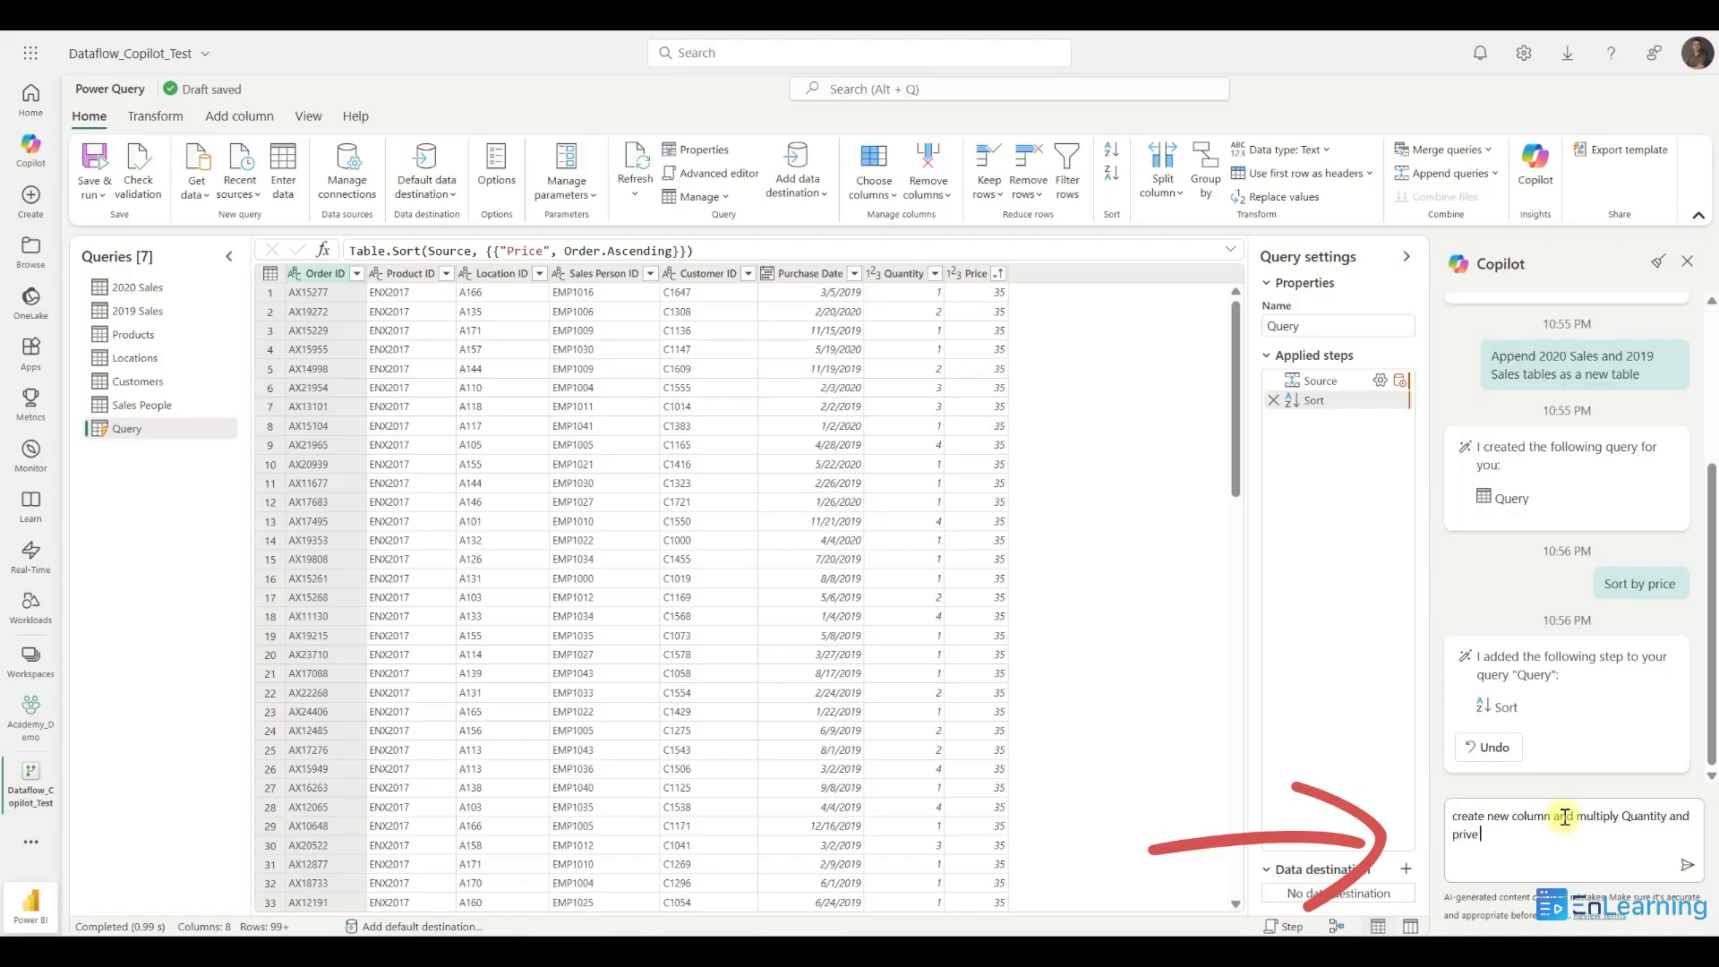
pyautogui.press('Return')
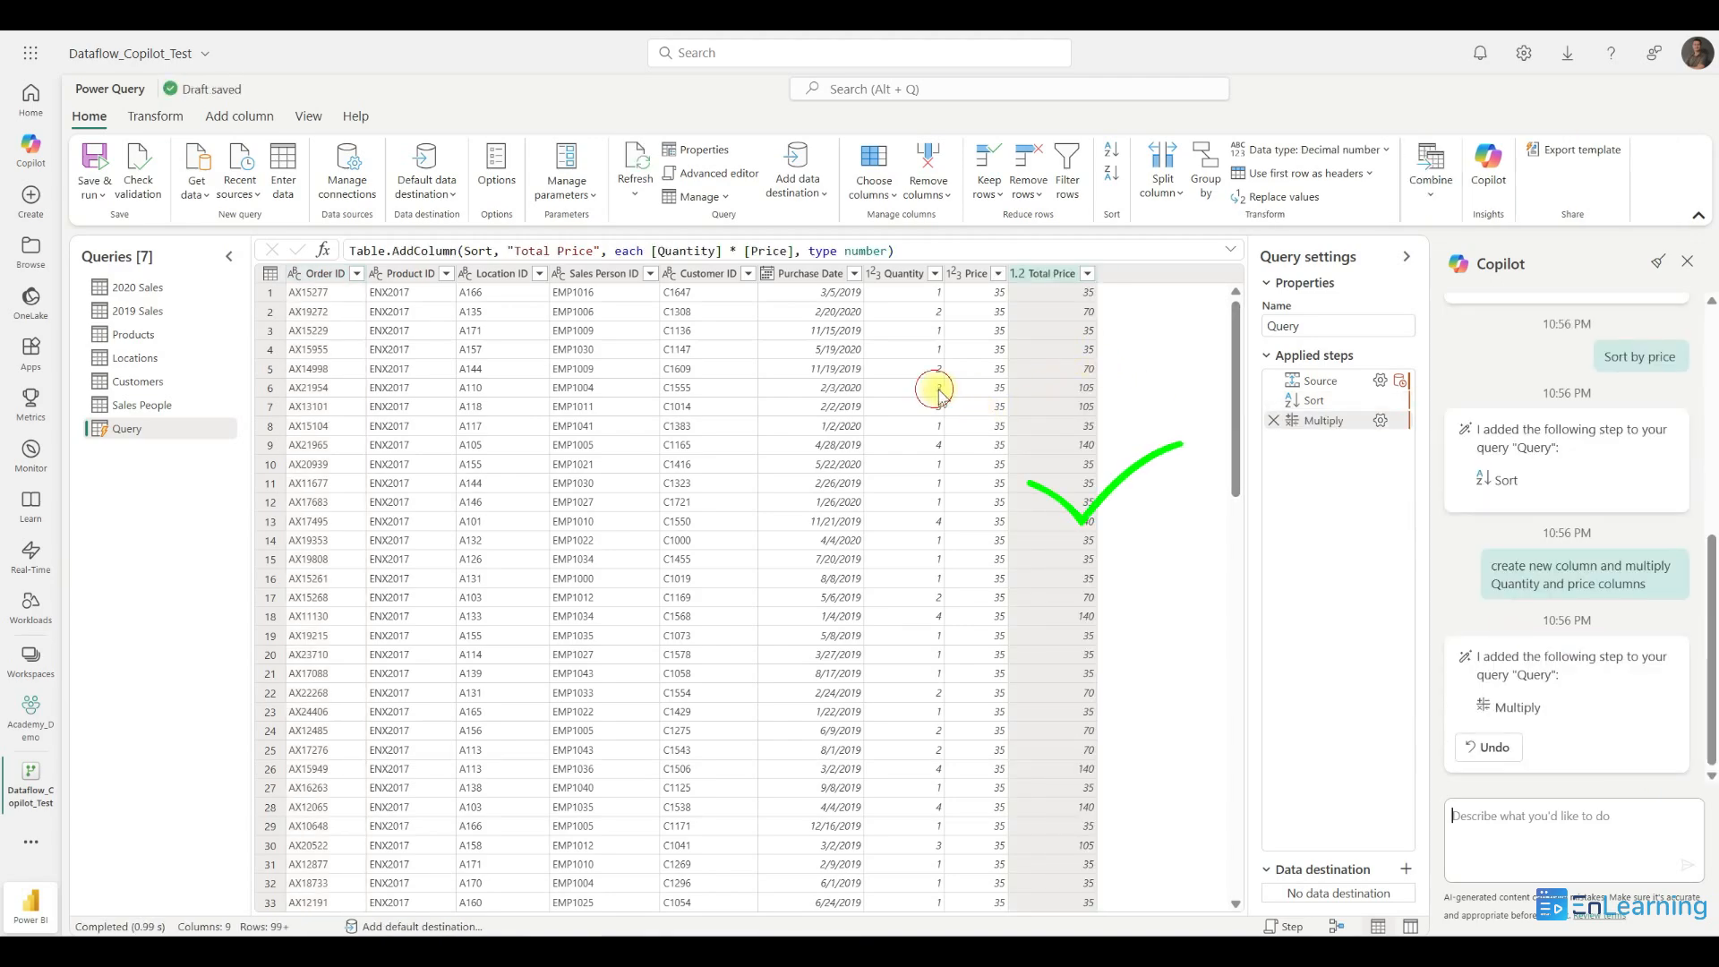
pyautogui.click(968, 388)
pyautogui.click(1046, 392)
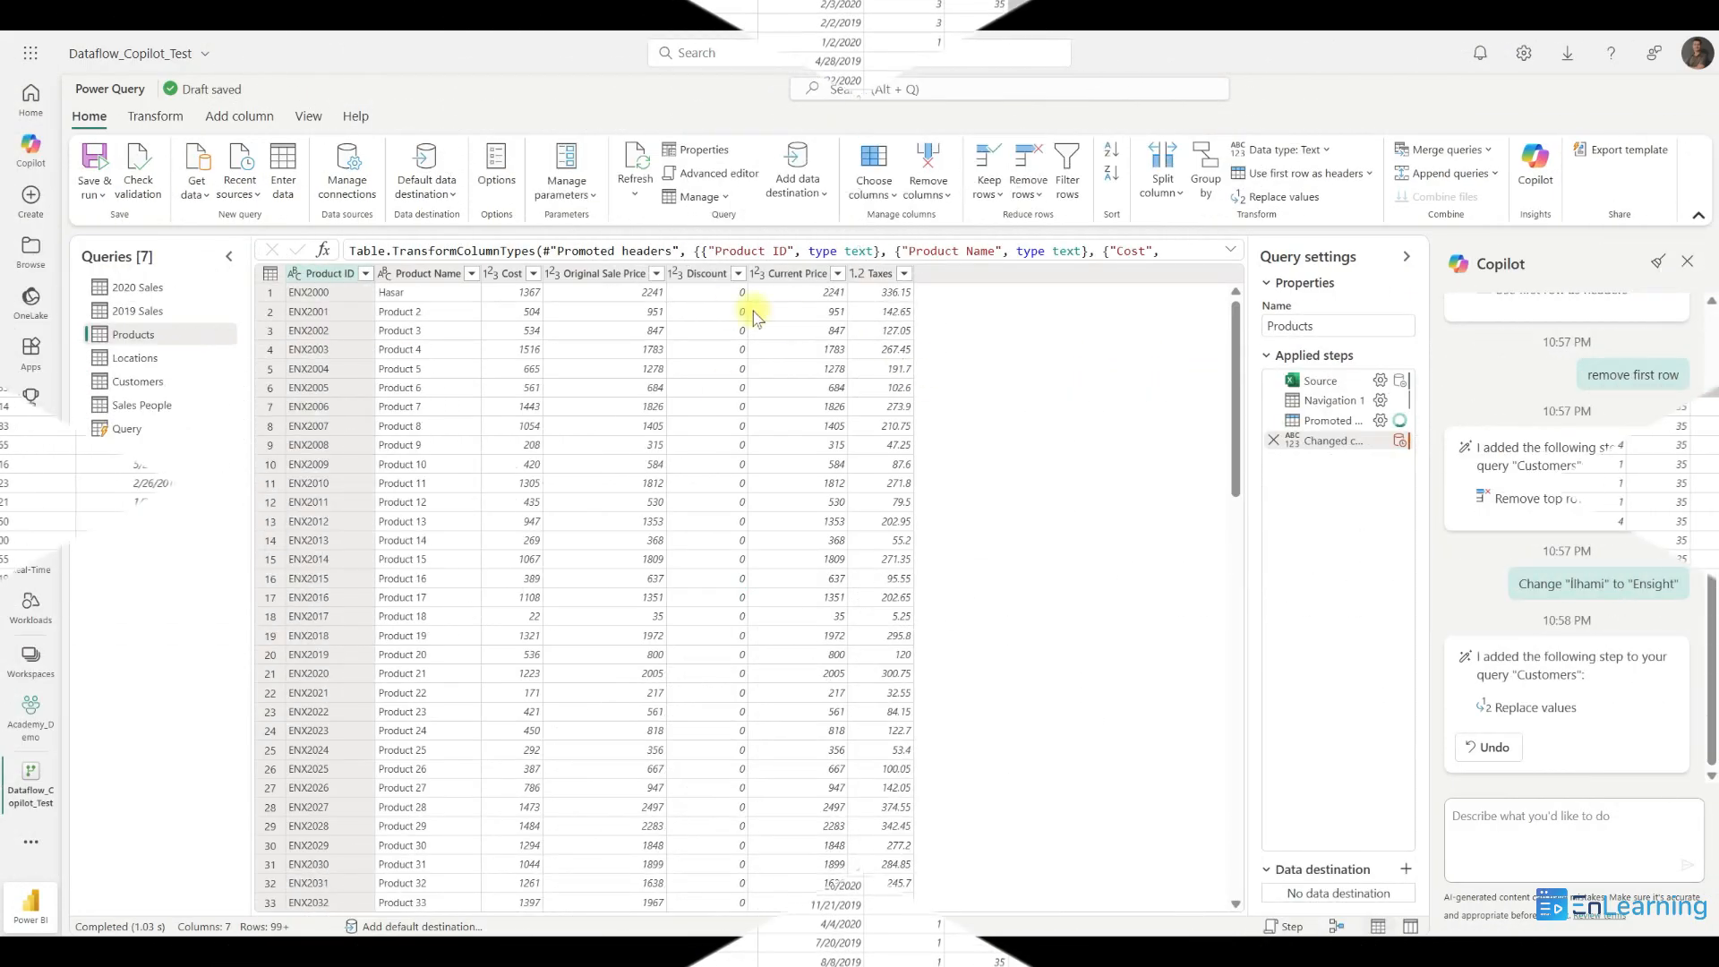
# Have Copilot draft a custom column "Statu" for Products giving "High Category" if Cost is greater than 1000, if not "Low Category"
pyautogui.click(504, 276)
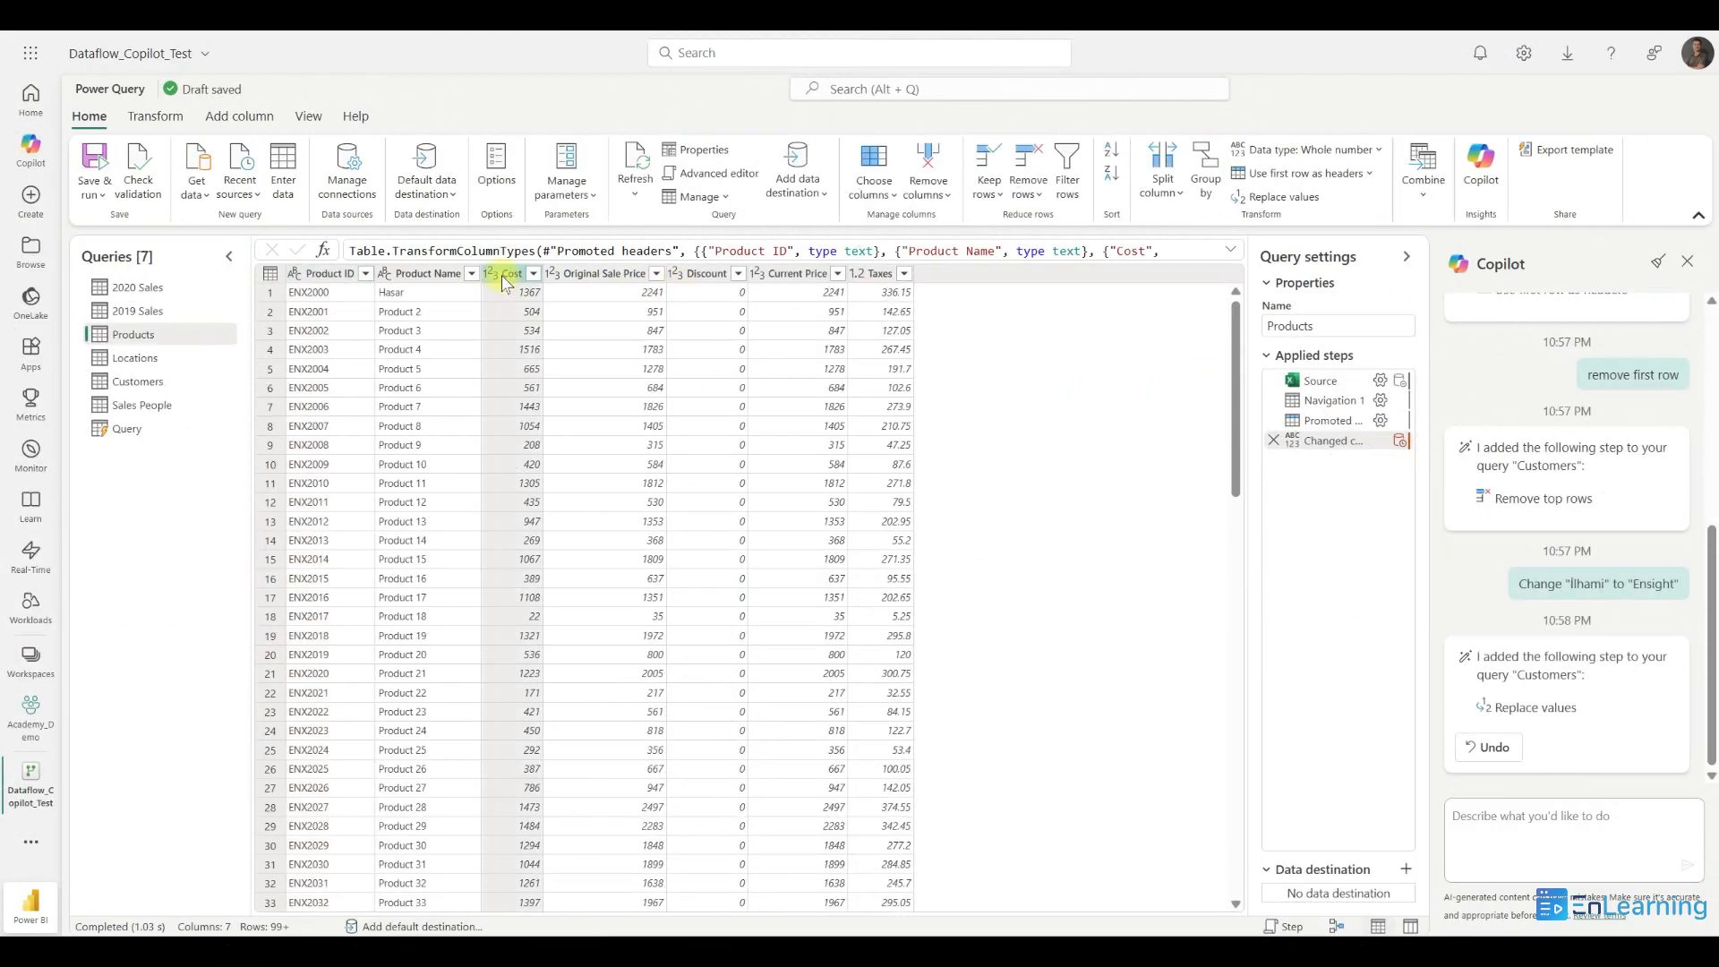
pyautogui.click(249, 120)
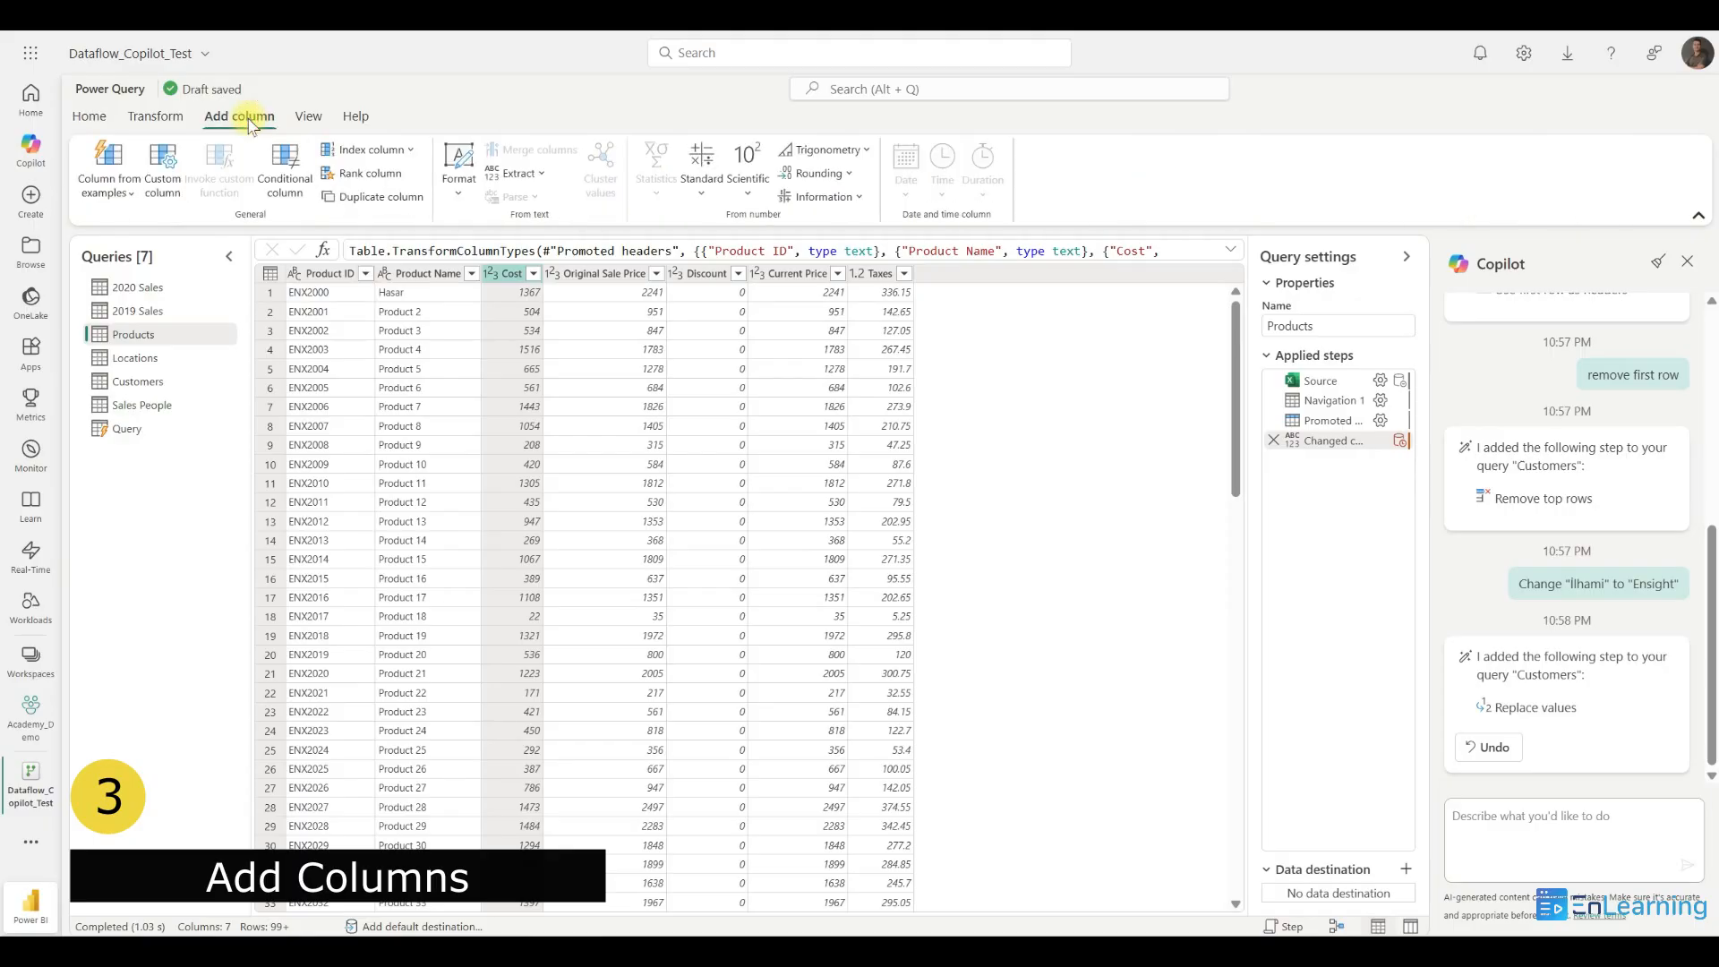
pyautogui.click(172, 196)
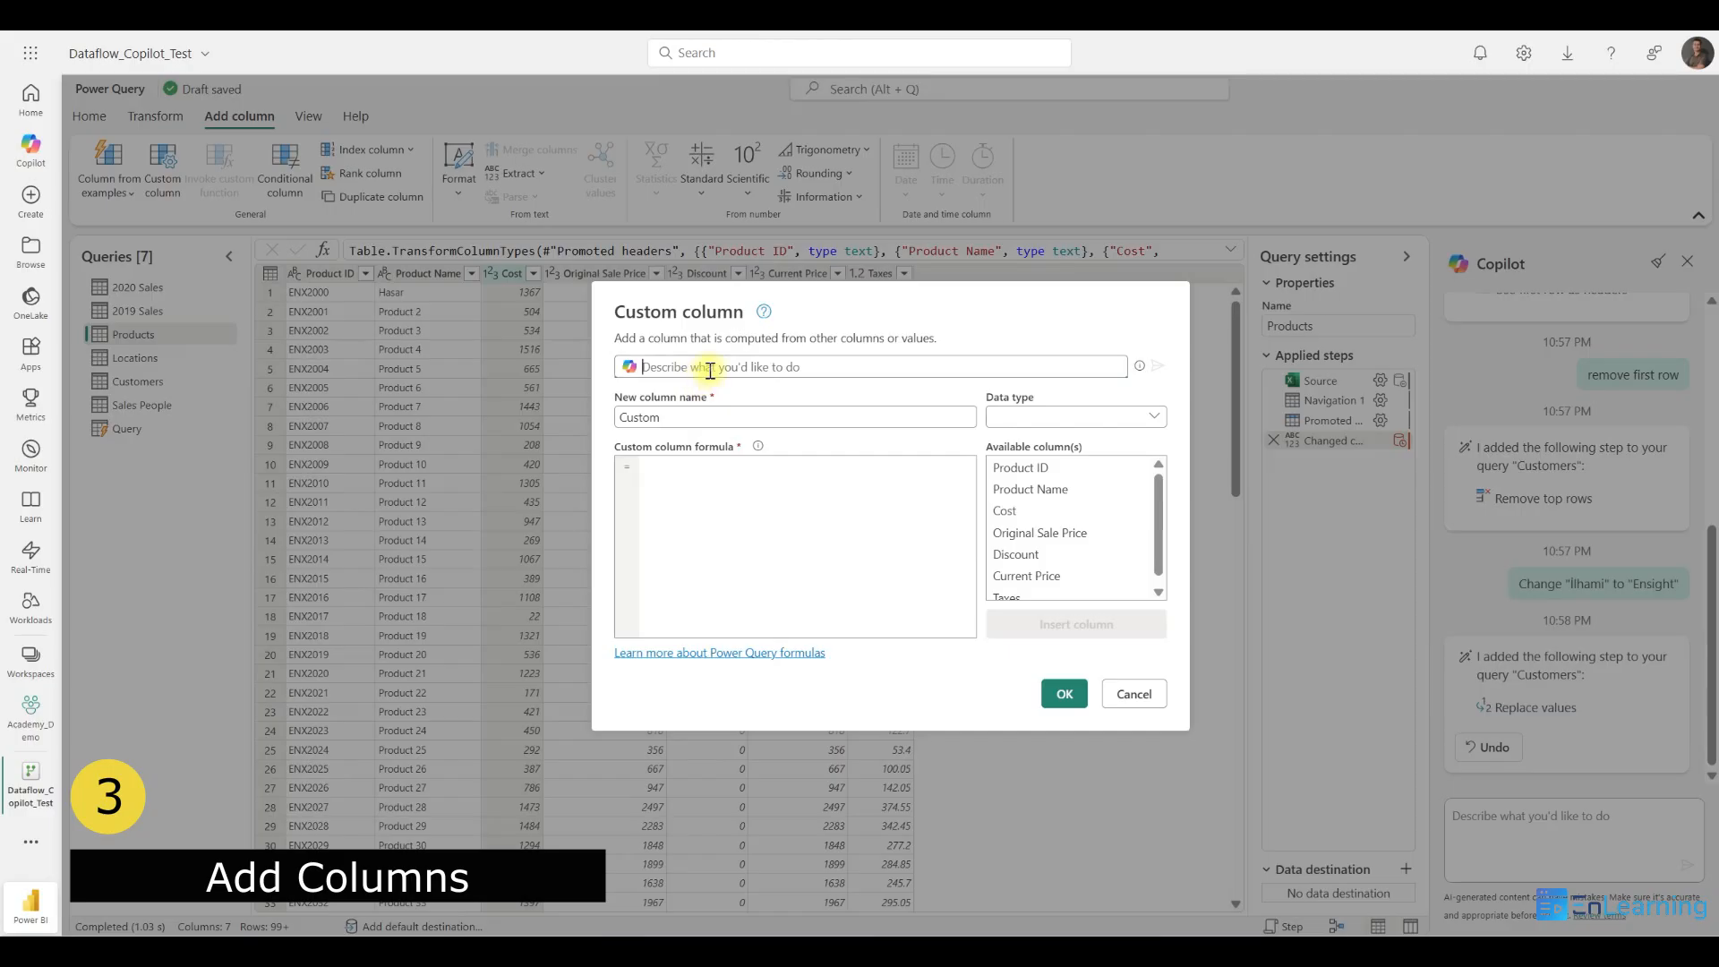
pyautogui.write('Add')
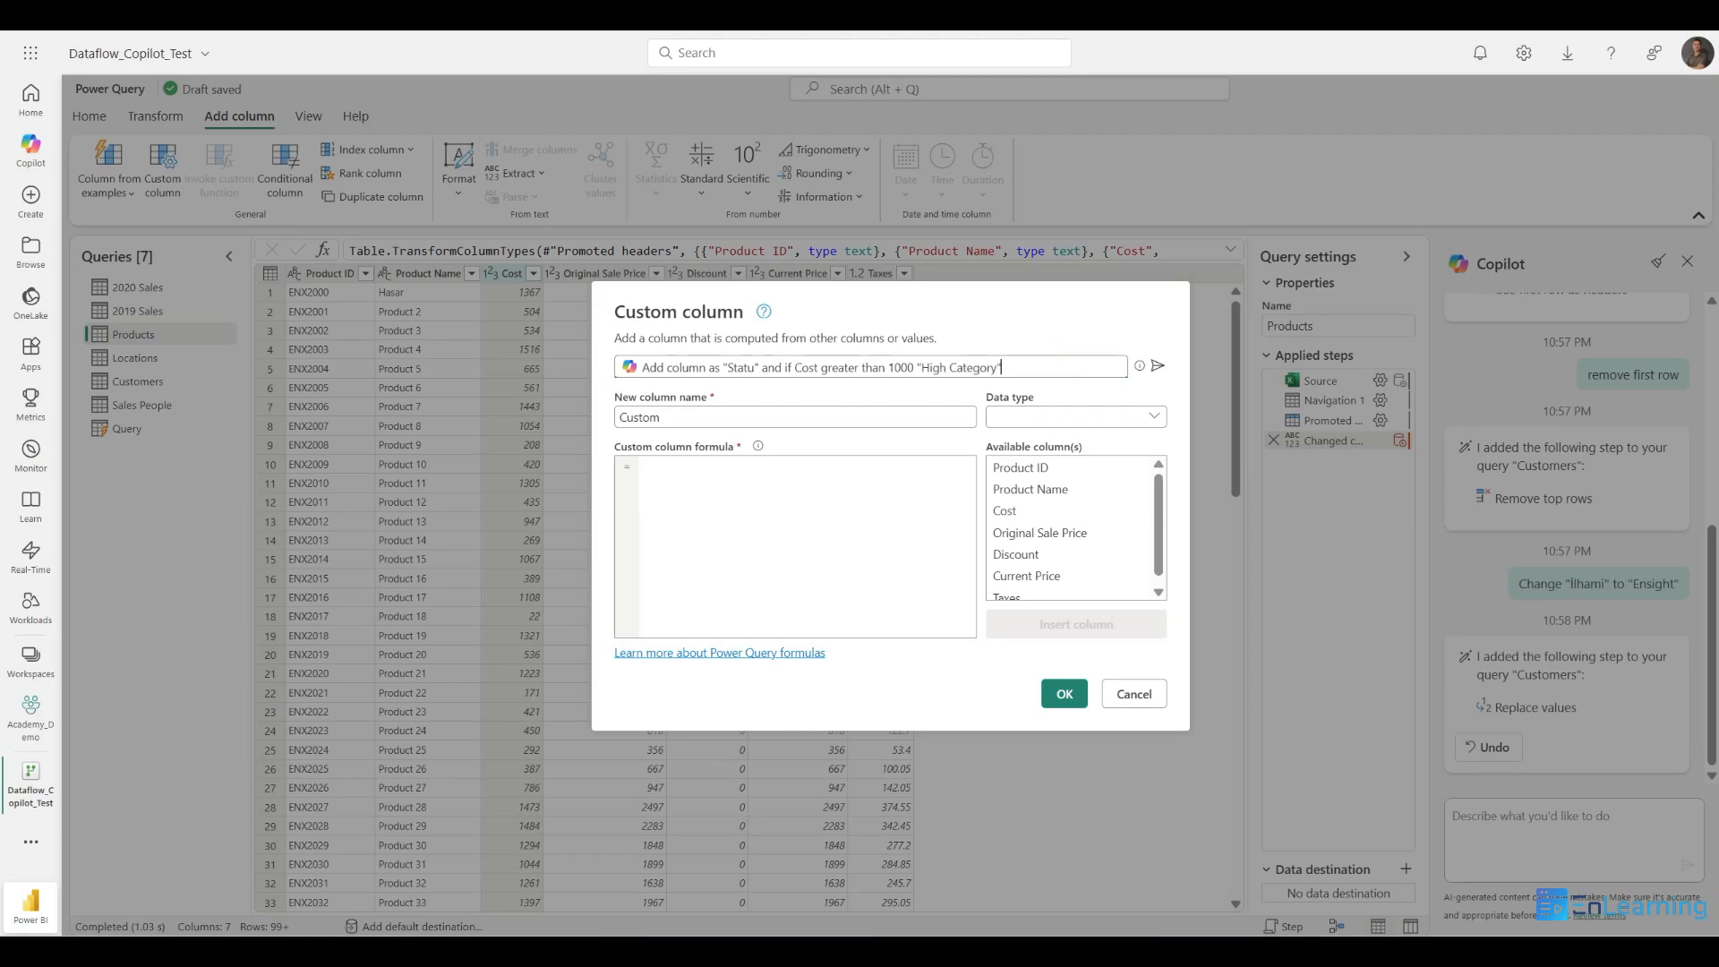
pyautogui.write('tegory"')
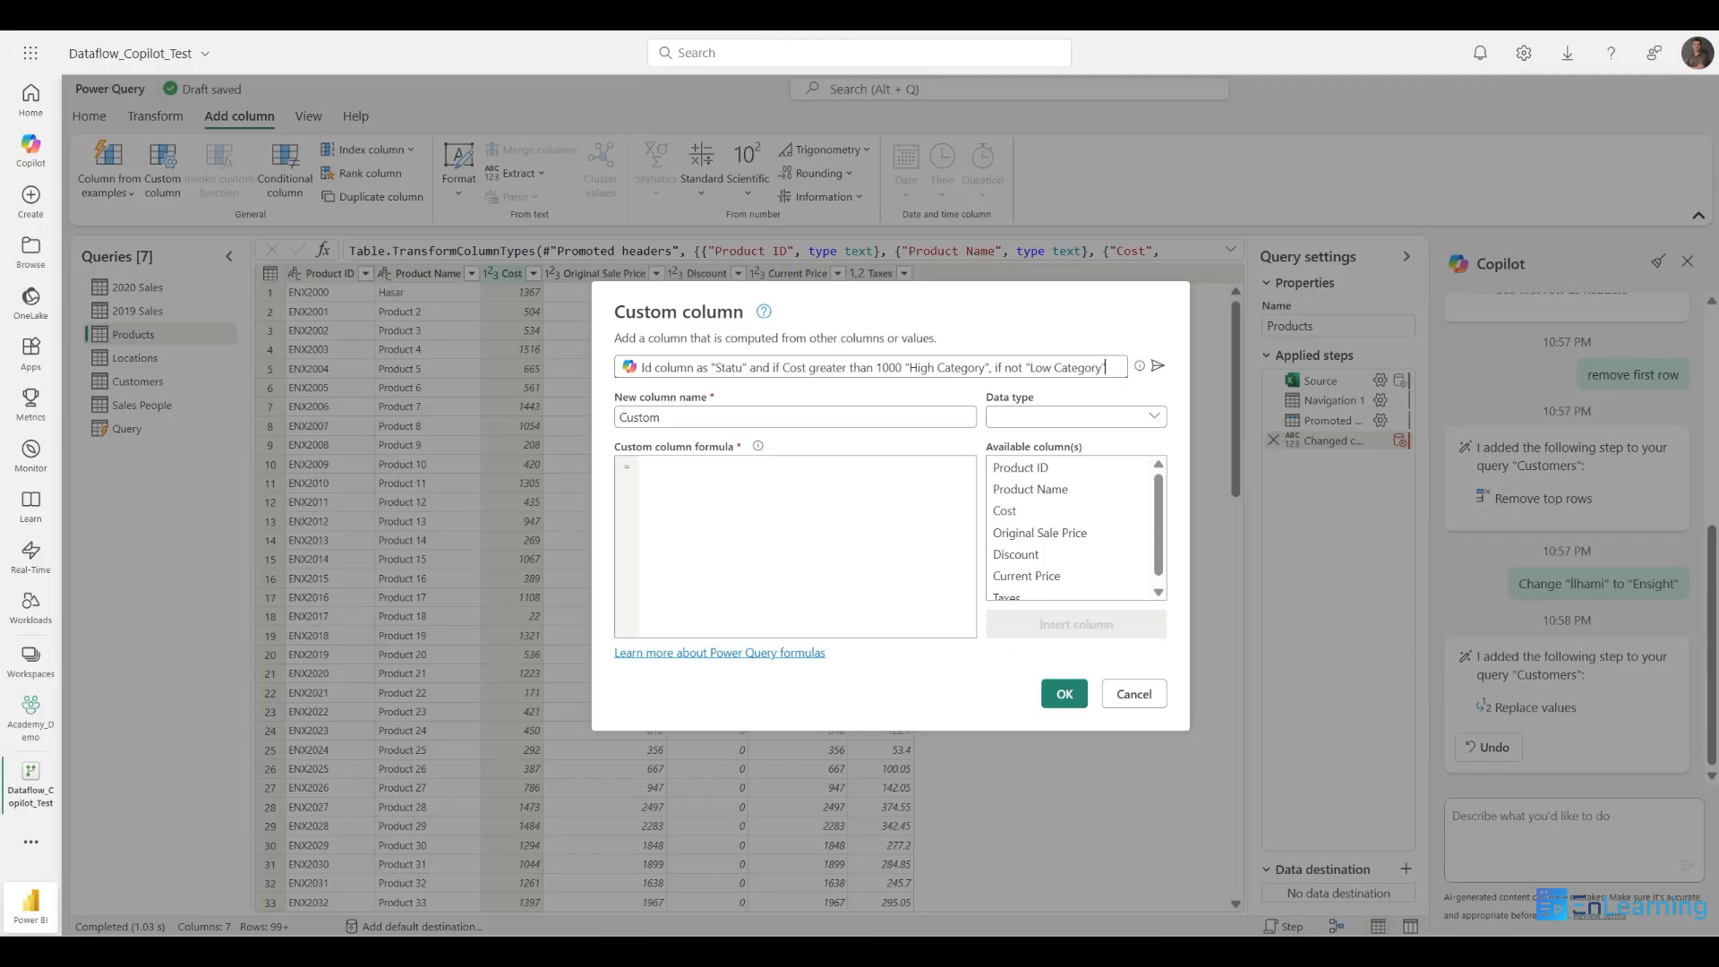
pyautogui.press('Return')
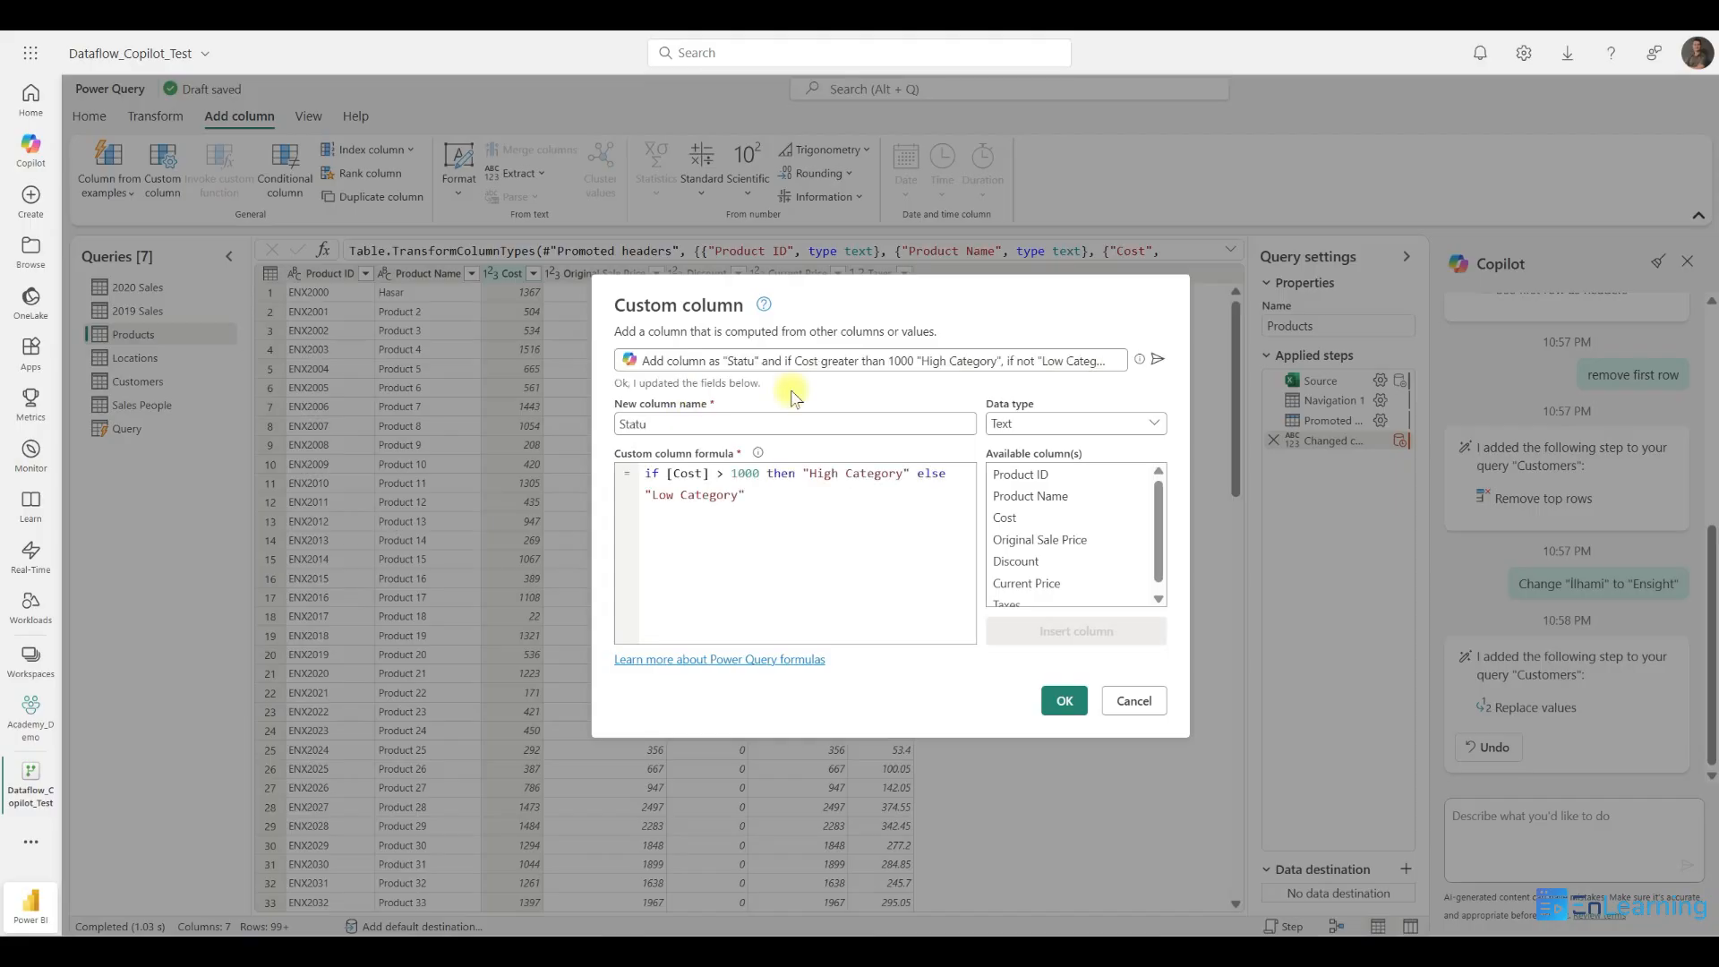
# Review the generated formula and column name, and add the custom column to the Products query
pyautogui.moveTo(748, 495); pyautogui.dragTo(618, 461)
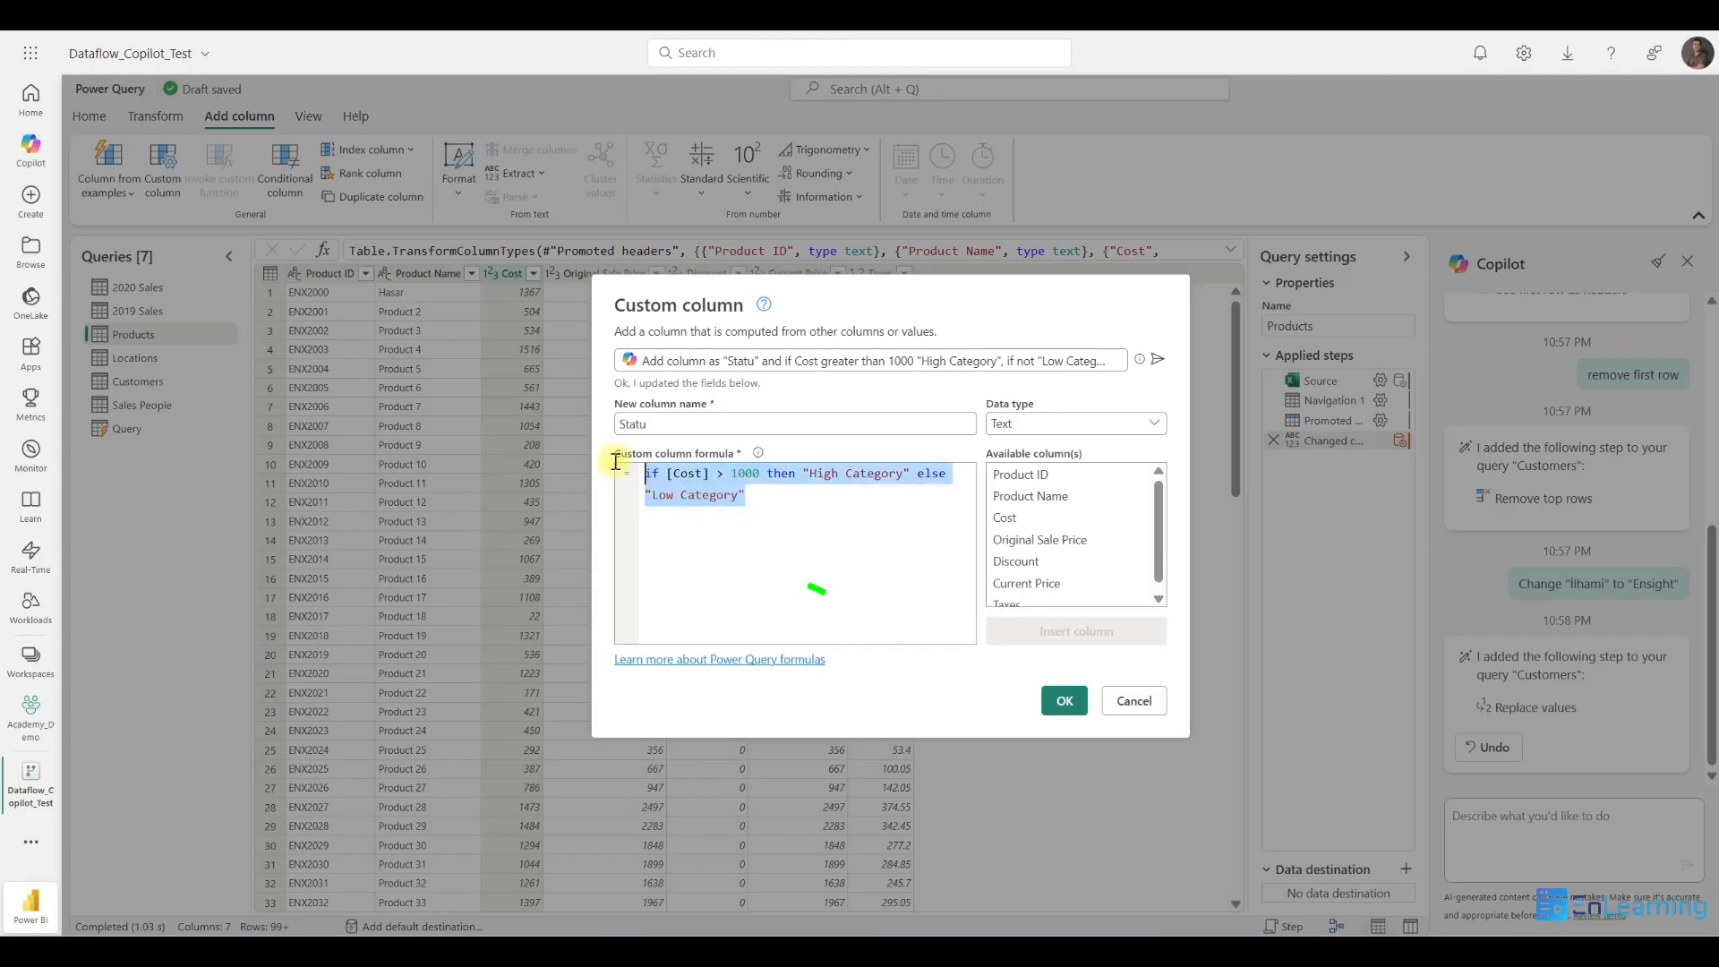
pyautogui.click(786, 488)
pyautogui.doubleClick(632, 423)
pyautogui.click(775, 495)
pyautogui.click(1065, 702)
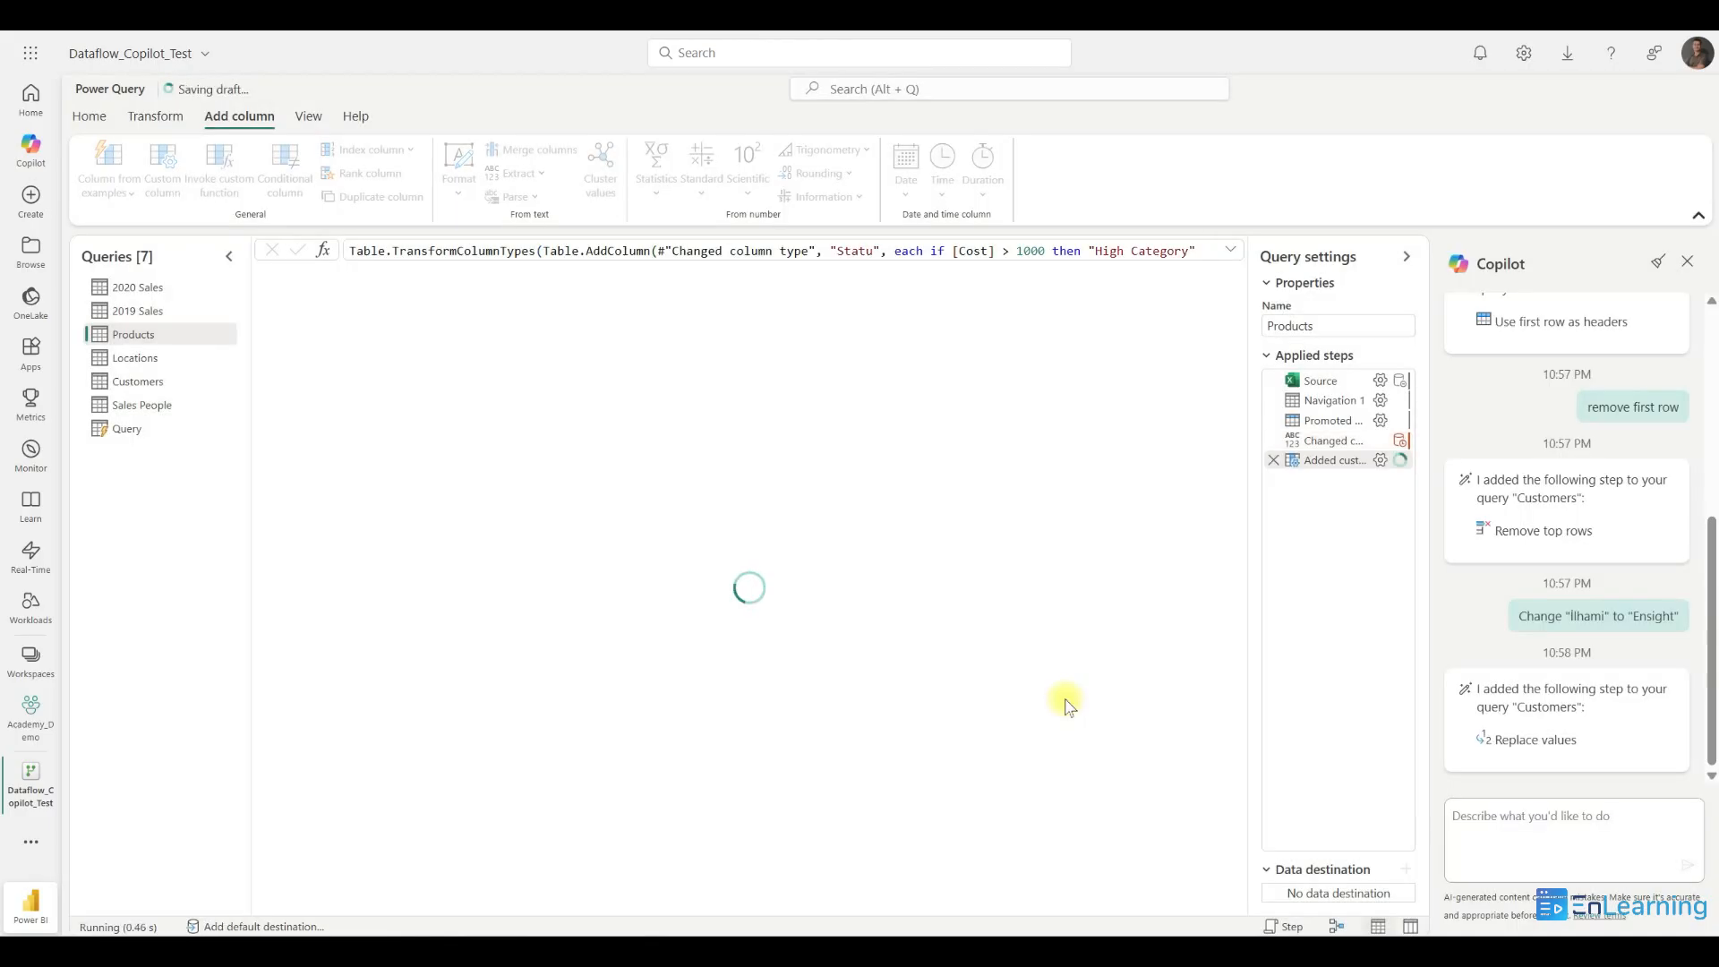
# Clear the Copilot conversation and inspect the added custom column step of the Products query
pyautogui.click(1659, 263)
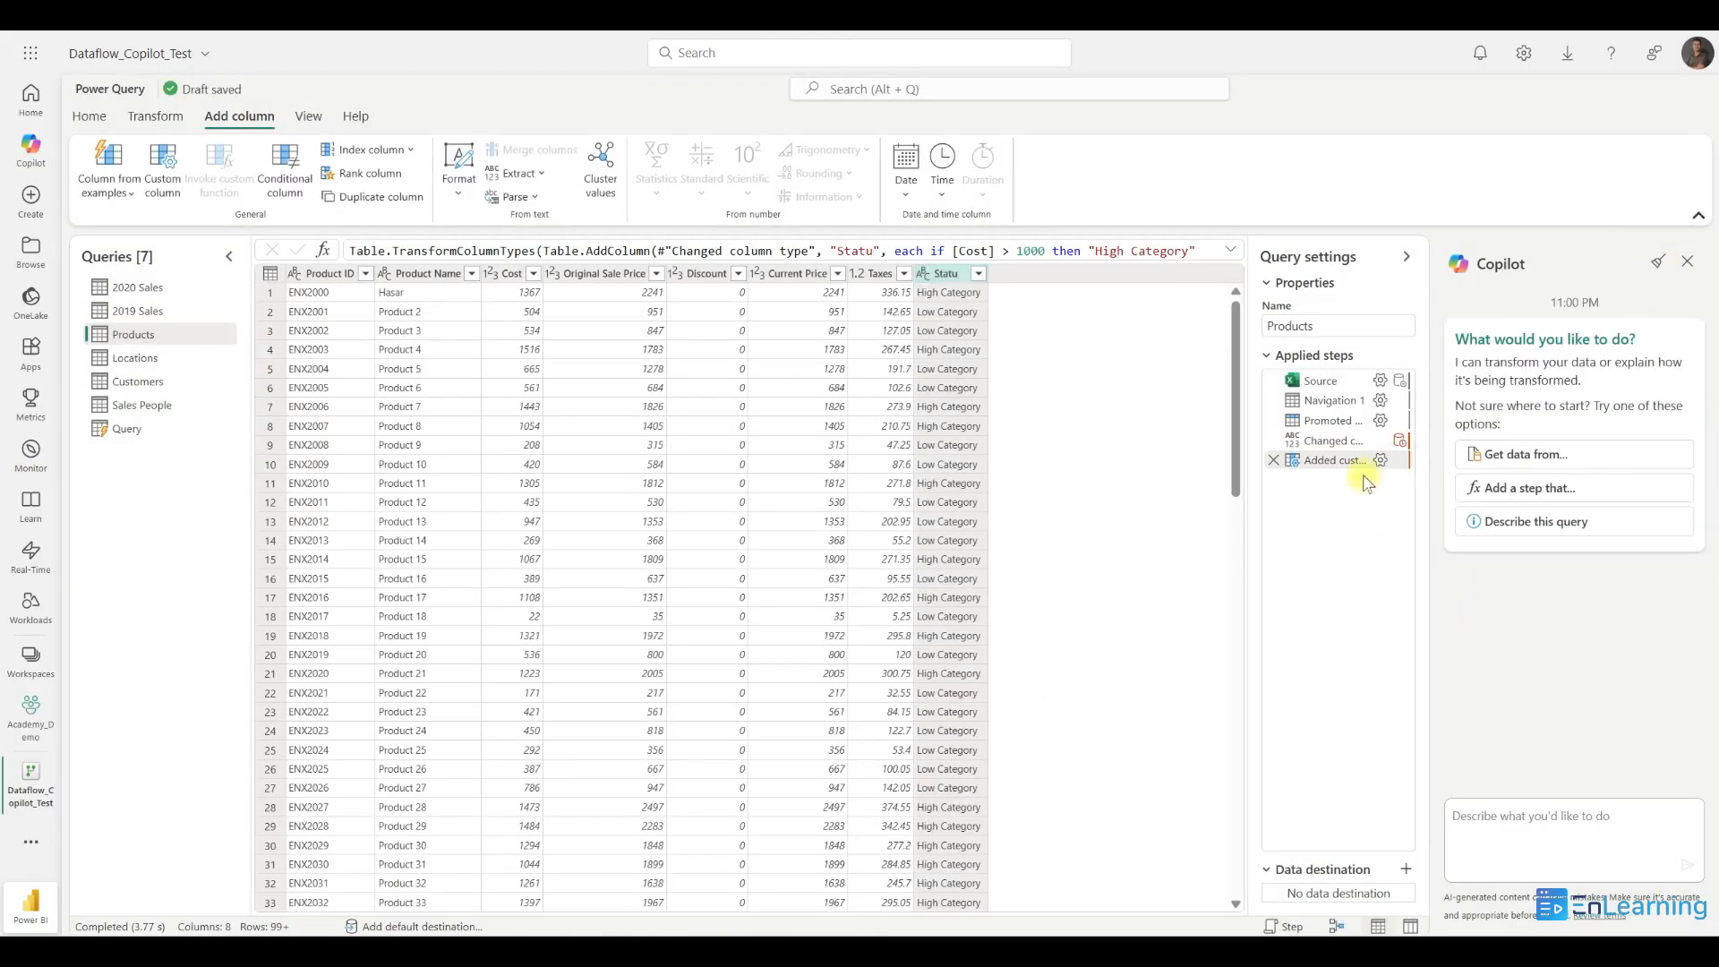
pyautogui.moveTo(1323, 463)
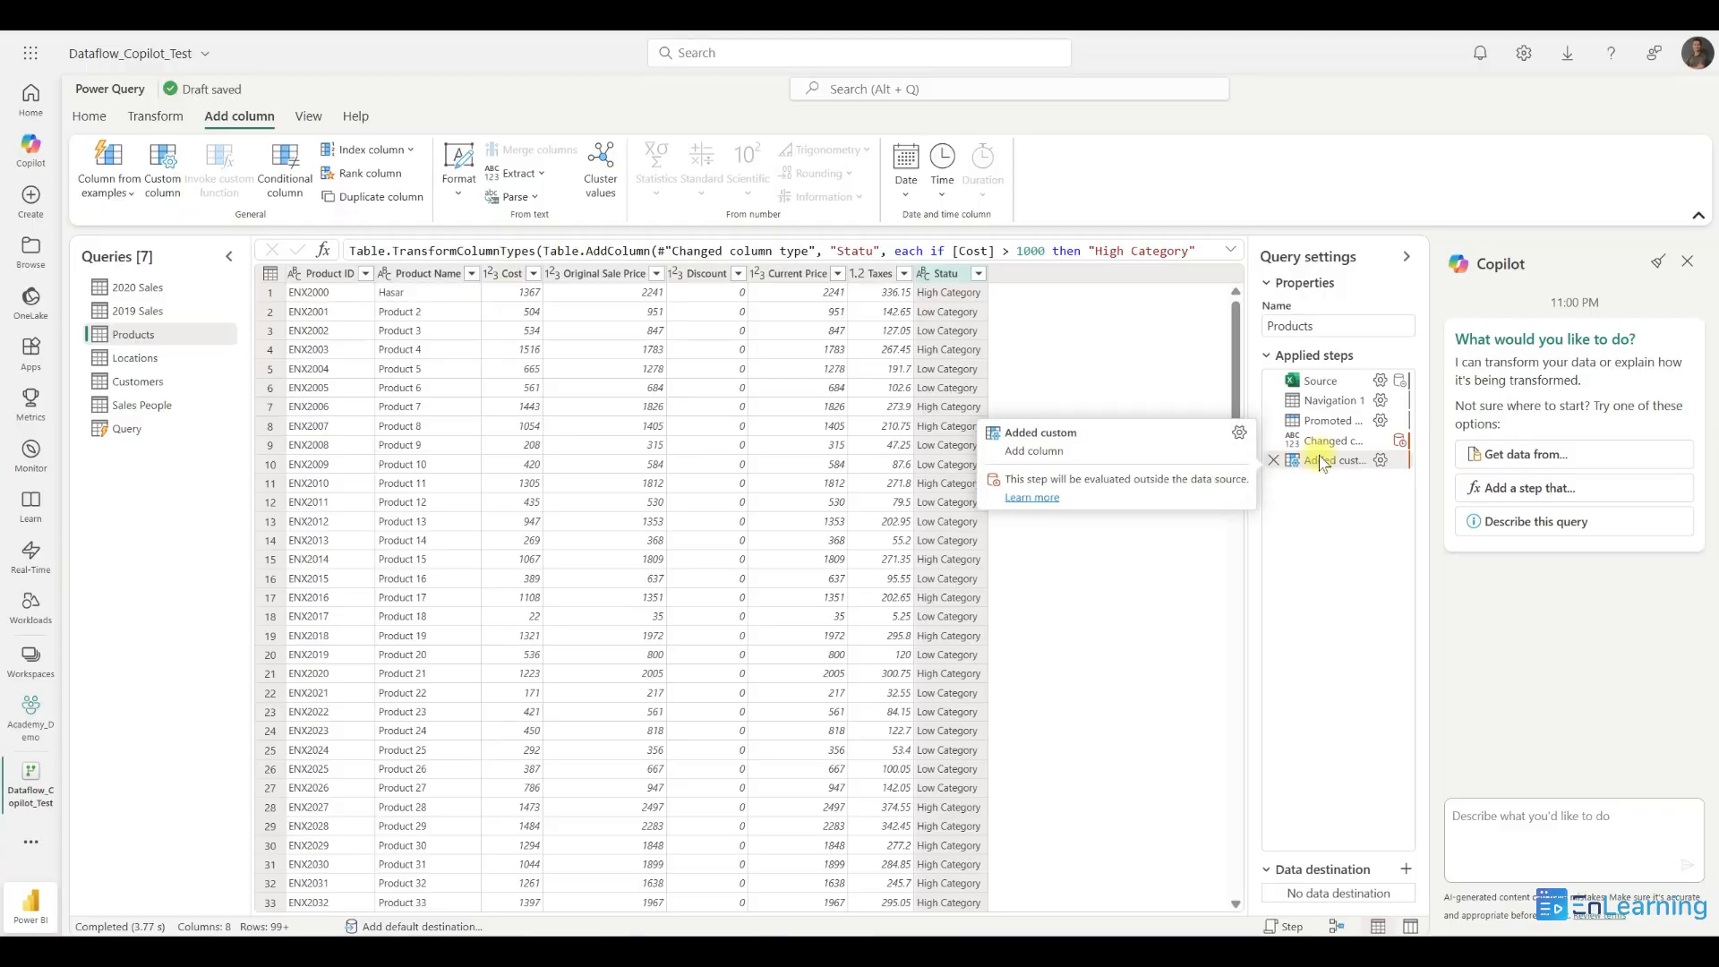